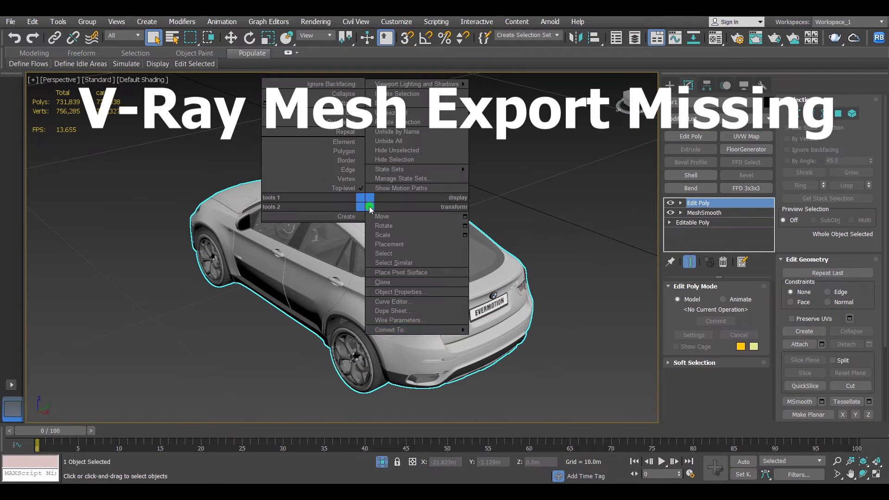
Step: Orbit the Perspective view and switch it from Wireframe to Default Shading with F3
mouse_move(430, 327)
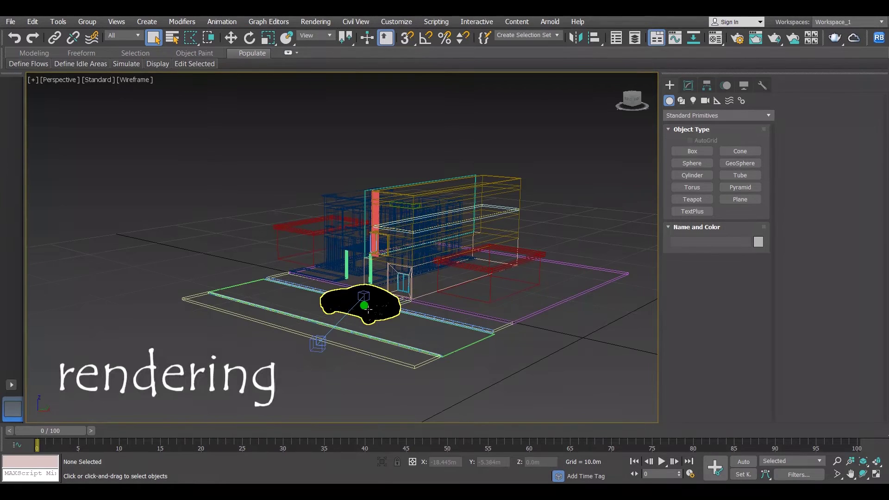
left_click_drag(635, 98, 631, 101)
key("F3")
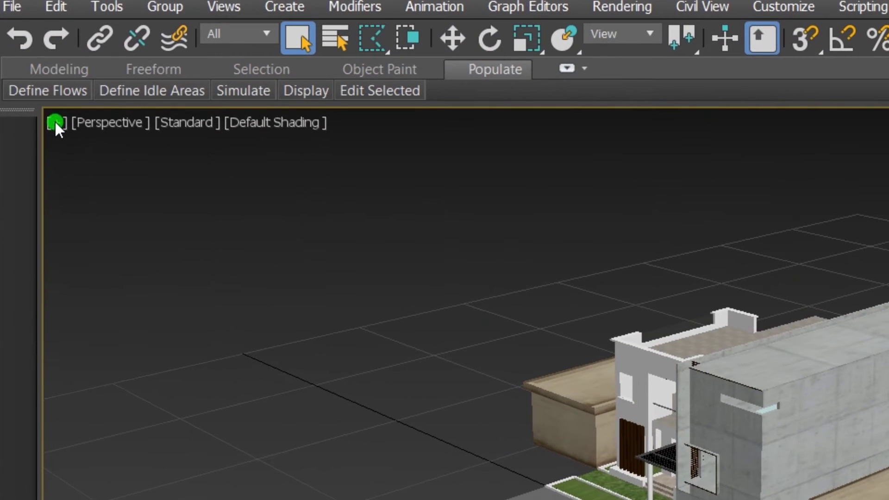
Step: Show Total + Selection statistics (polygons, vertices, frame rate) in the active viewport
left_click(49, 110)
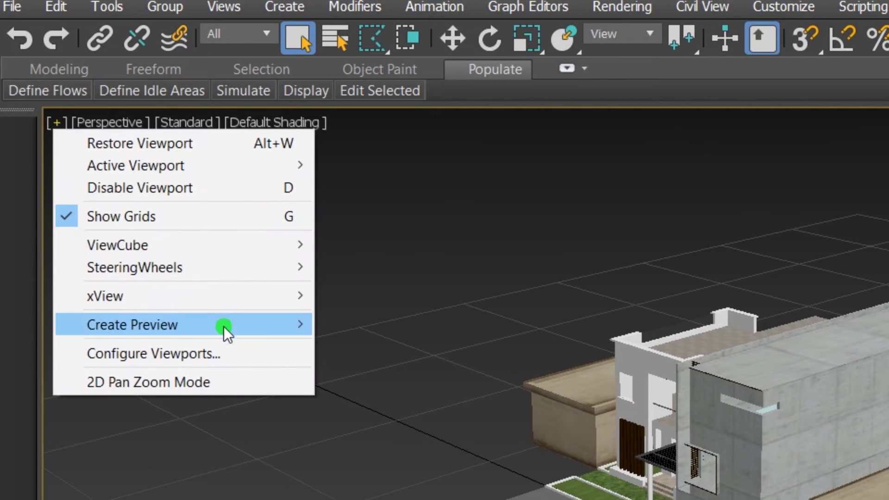
left_click(146, 354)
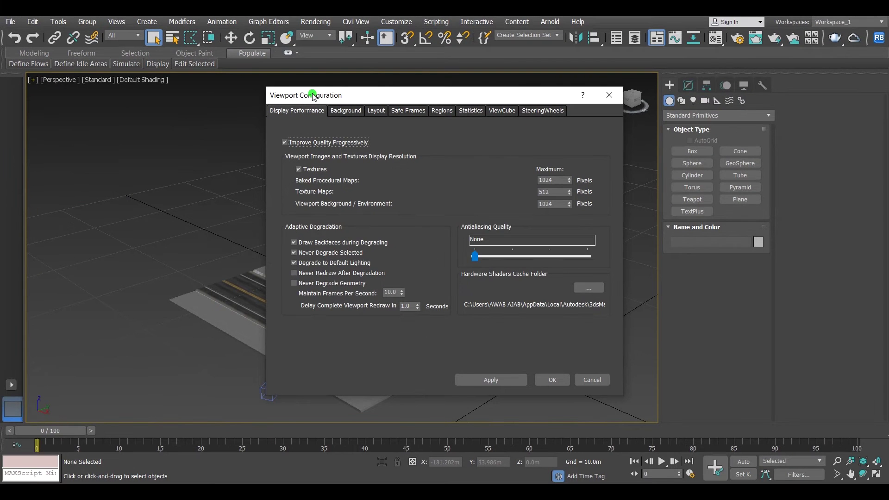
left_click_drag(313, 96, 288, 92)
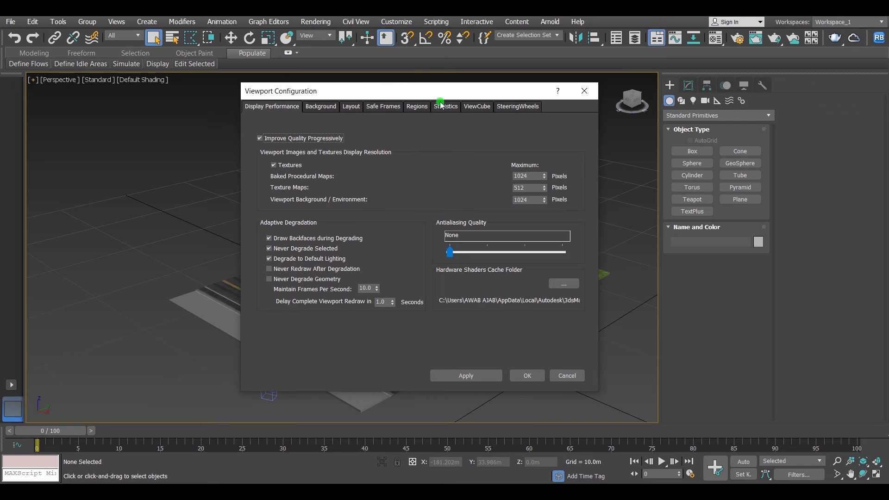
left_click(443, 107)
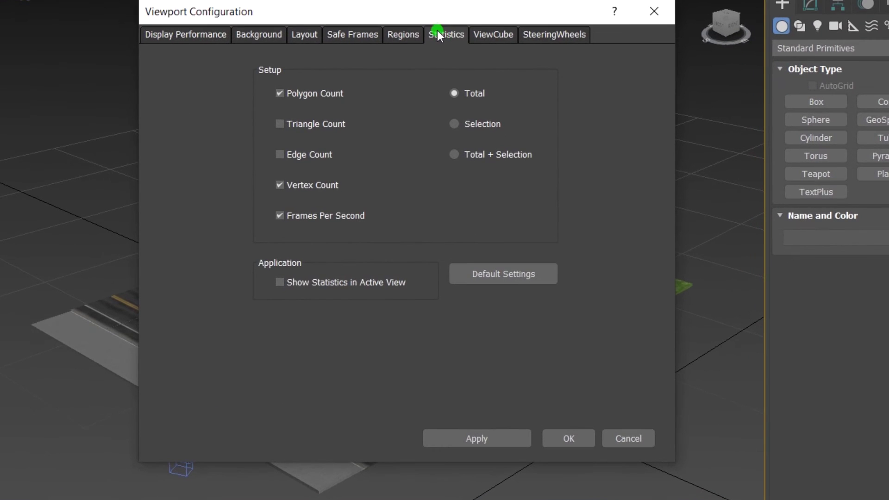
left_click(452, 153)
left_click(280, 283)
left_click(476, 438)
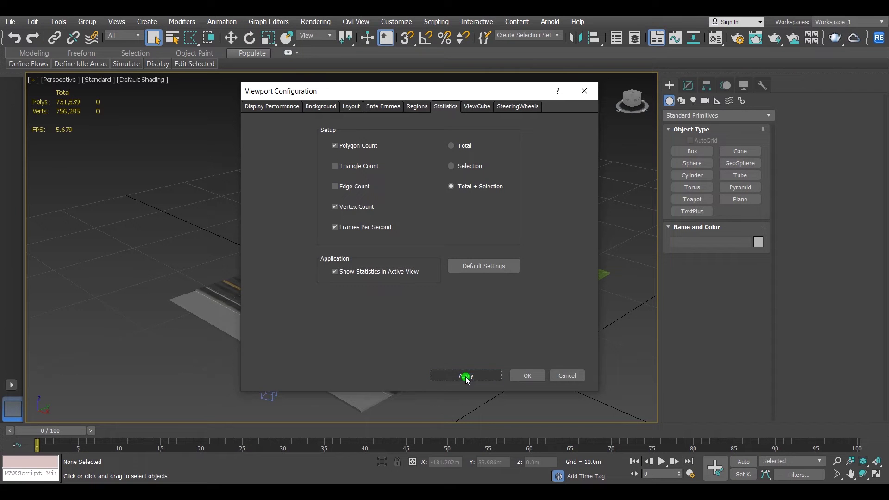
left_click(524, 375)
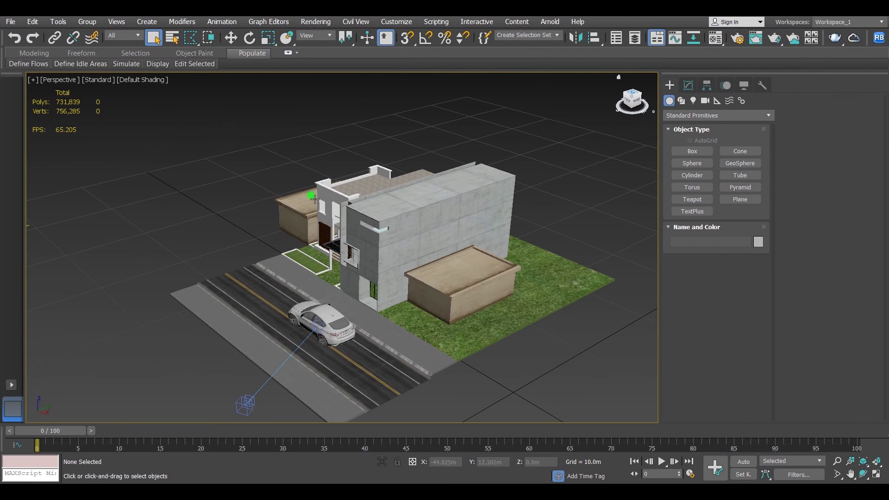
Step: Rename the car group from Group002 to 'car' and reselect it to confirm
left_click(323, 315)
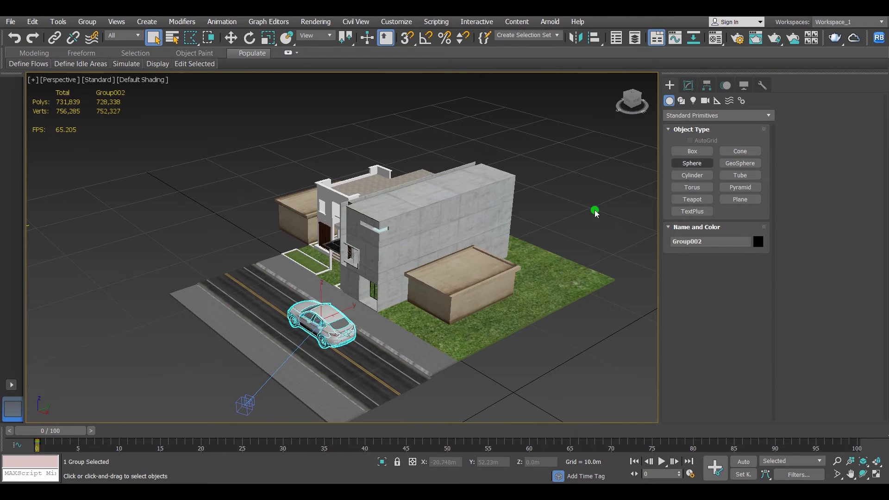
left_click(688, 85)
left_click(701, 102)
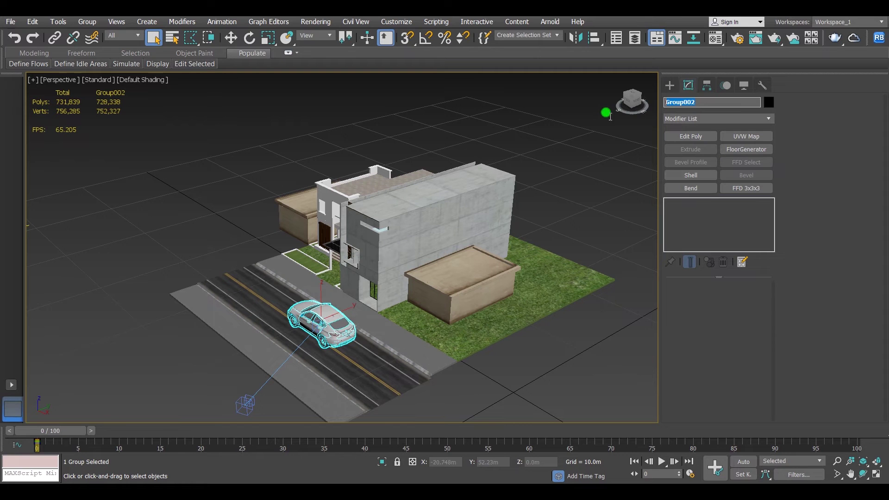
type("car")
key("Return")
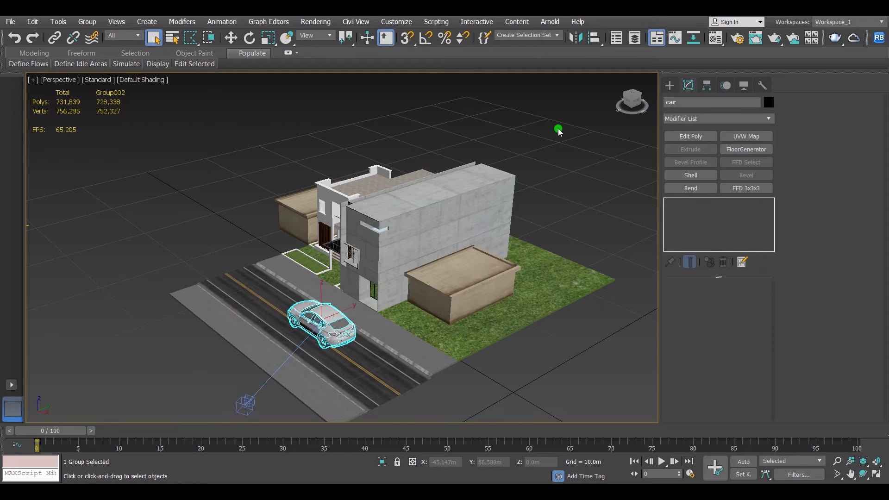
left_click(559, 131)
left_click(323, 319)
Step: Select the whole scene, then the car group alone, then clear the selection
key("ctrl+a")
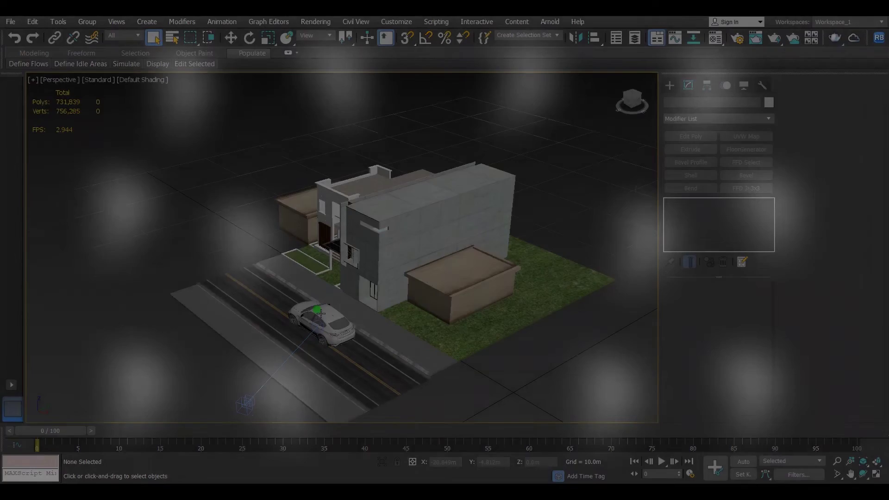
left_click(321, 314)
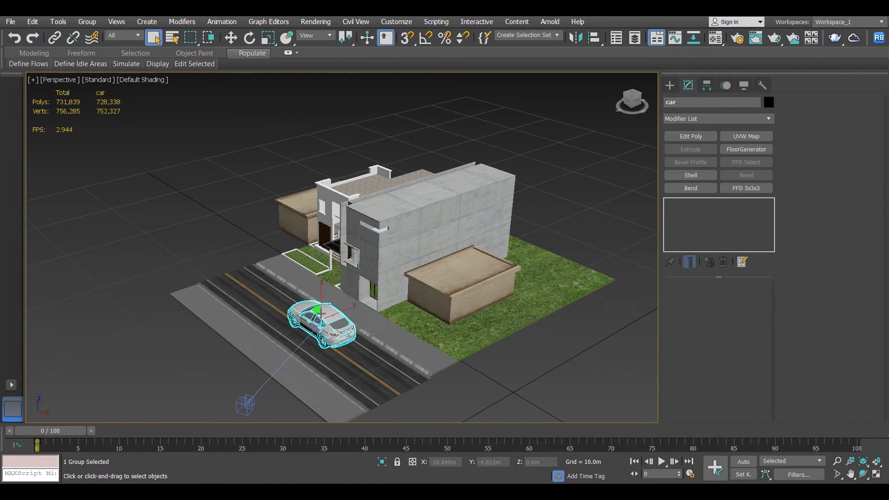
left_click(489, 367)
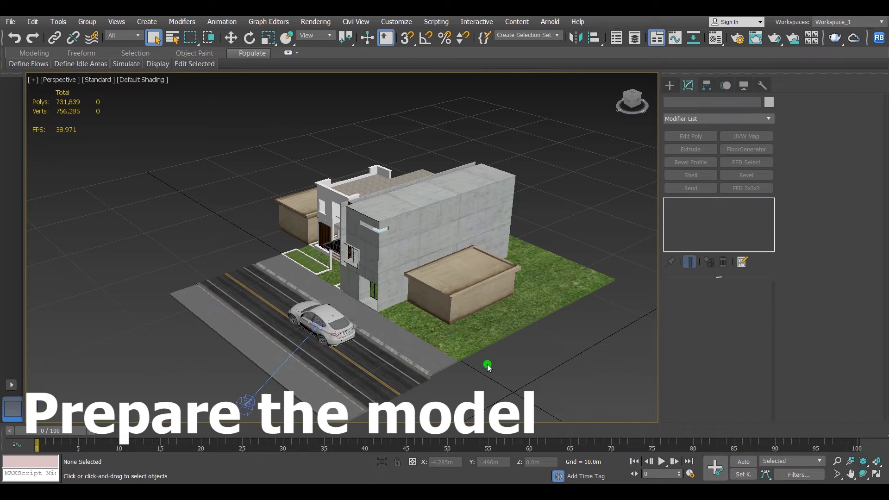
Step: Isolate the car group and ungroup it into its separate parts
left_click(324, 319)
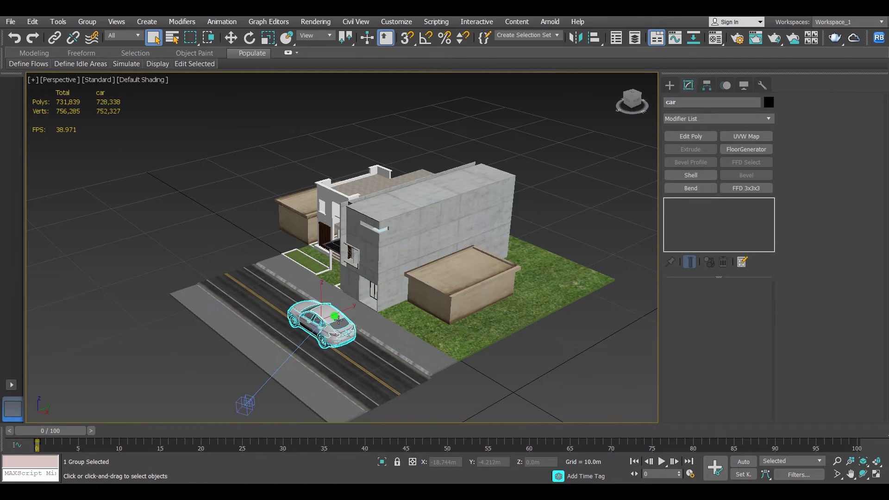
left_click(384, 461)
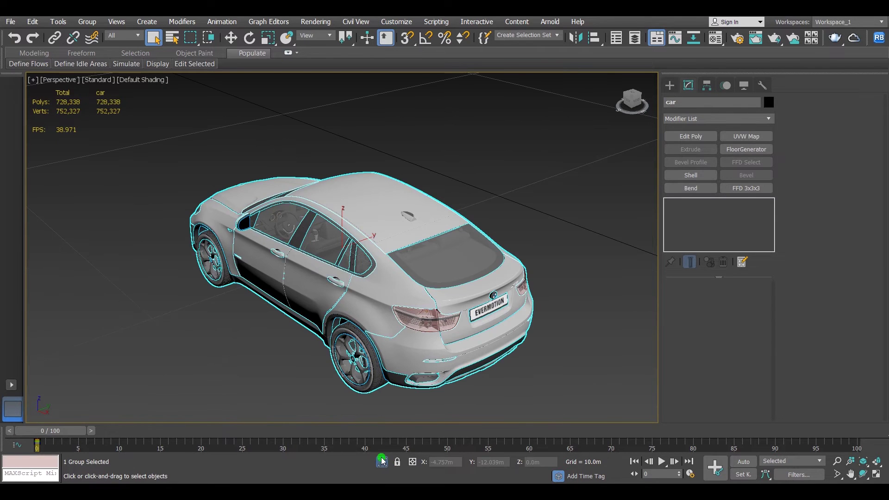
left_click(87, 22)
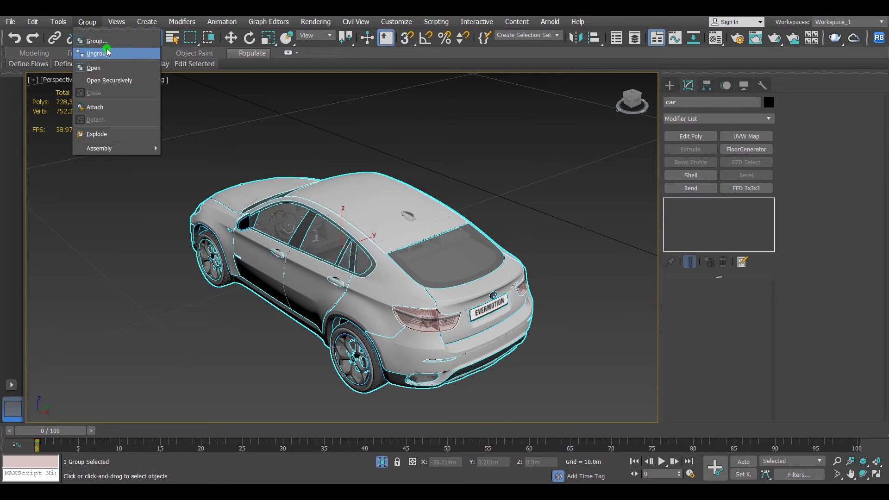
left_click(98, 53)
Step: Select the roof piece HDM_03_01_top and add an Edit Poly modifier to it
left_click(88, 21)
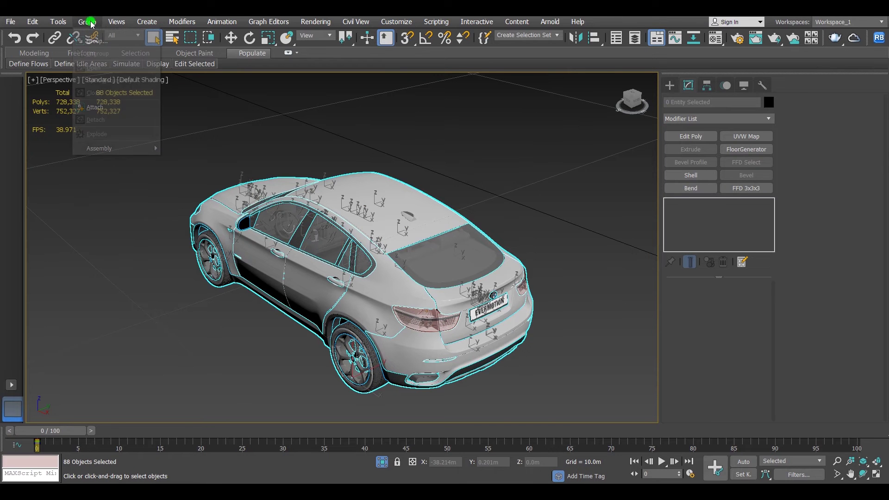
left_click(271, 140)
left_click(352, 167)
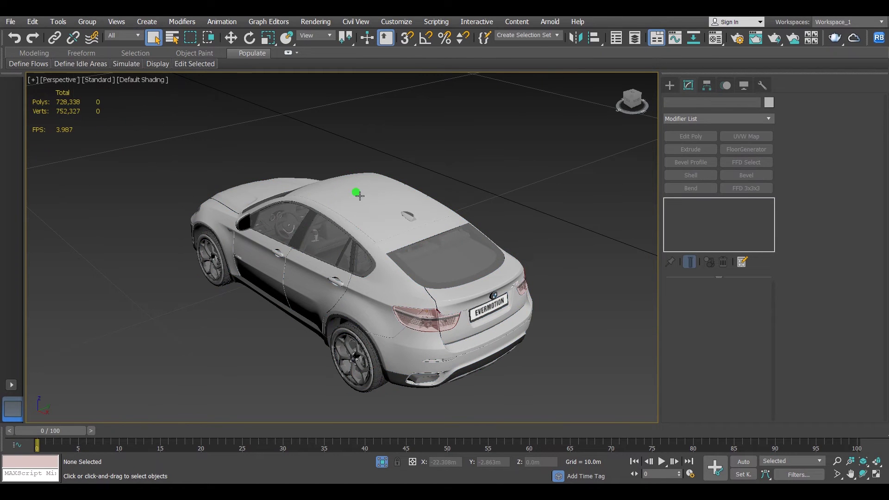
left_click(359, 195)
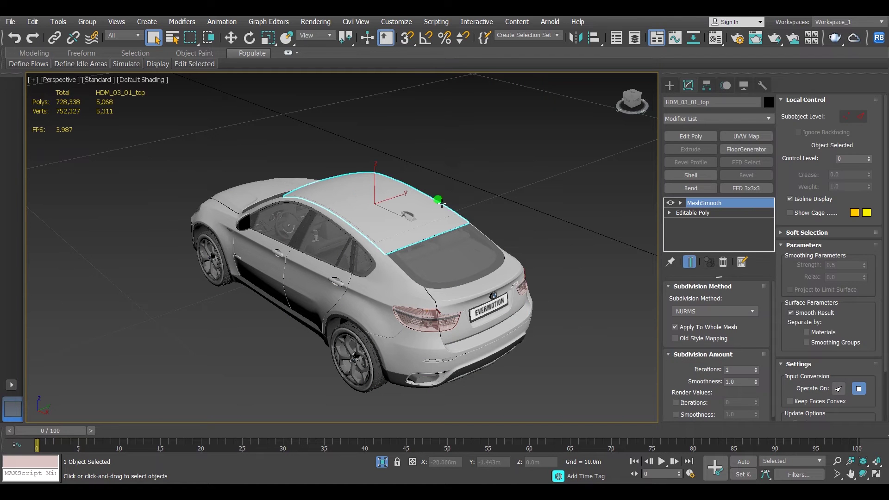
left_click(701, 137)
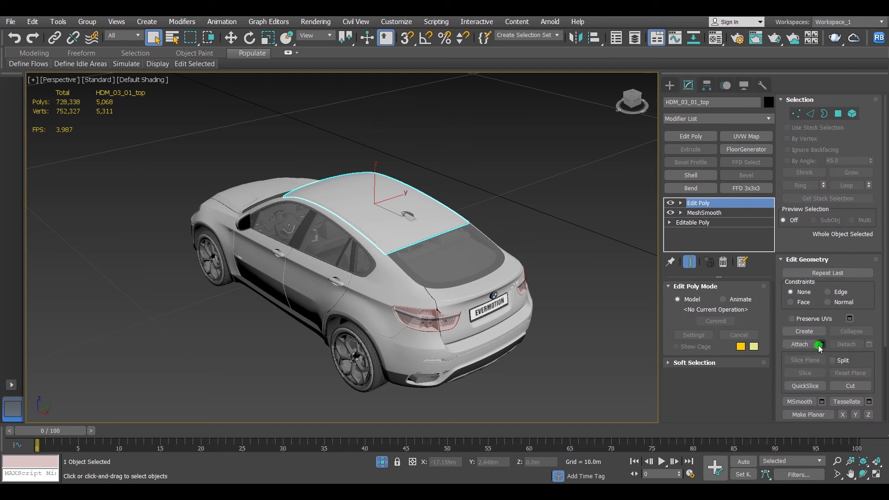
Step: Attach every listed car part to the roof HDM_03_01_top, accepting the material attach options
left_click(822, 344)
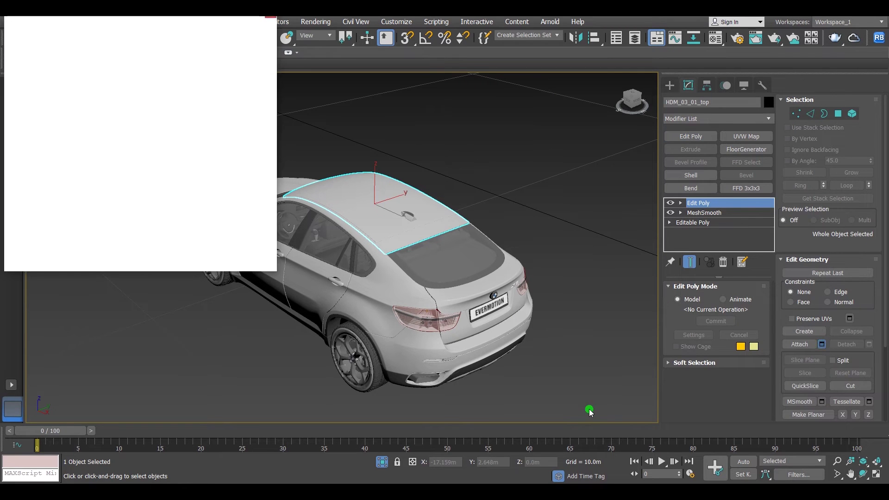
left_click(183, 79)
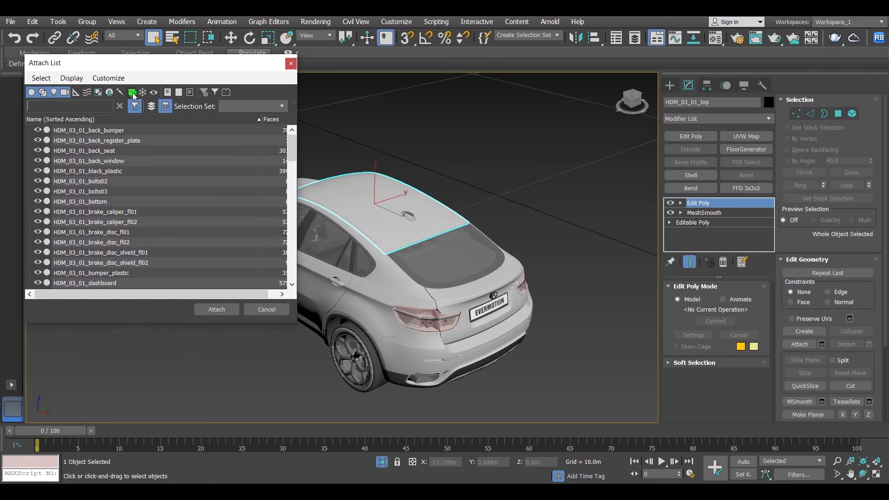
key("ctrl+a")
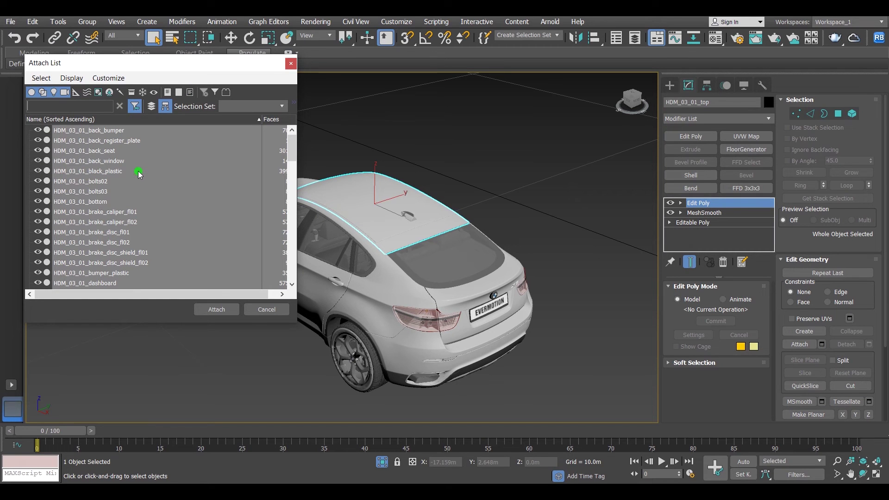
left_click(226, 308)
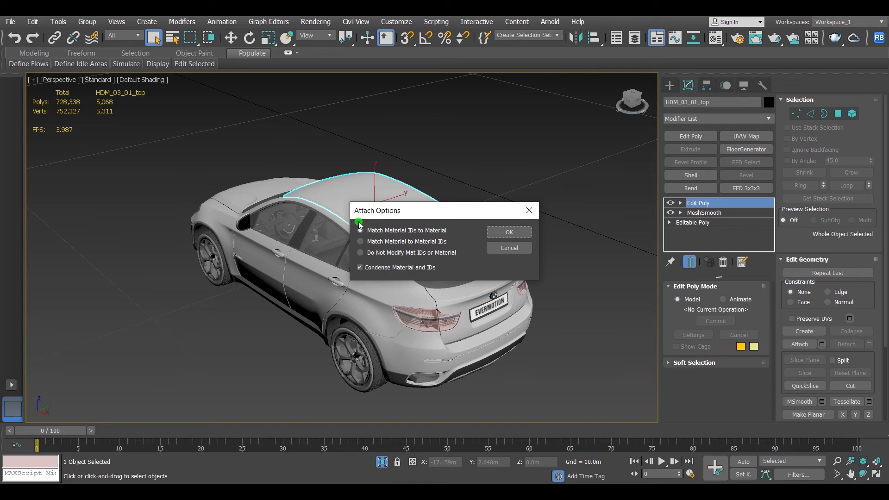
left_click(499, 233)
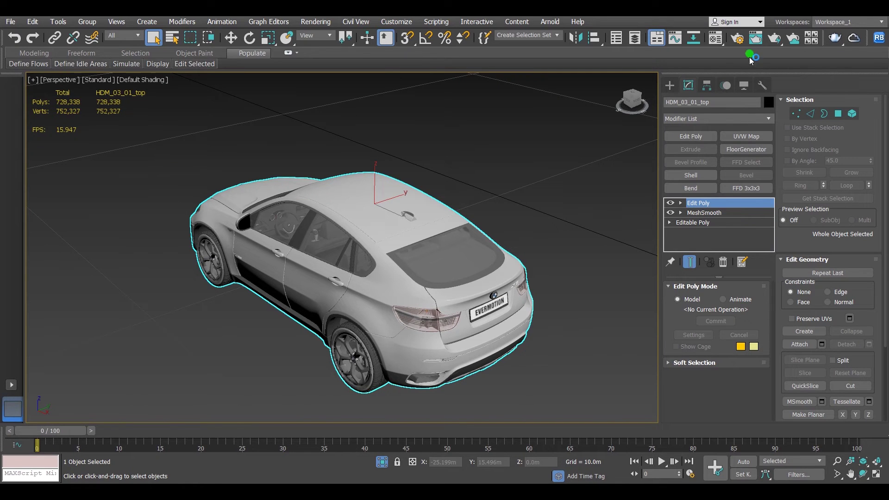
Step: Pick the car's Multi/Sub-Object material into the Material Editor and rename it 'car'
left_click(715, 39)
left_click(589, 69)
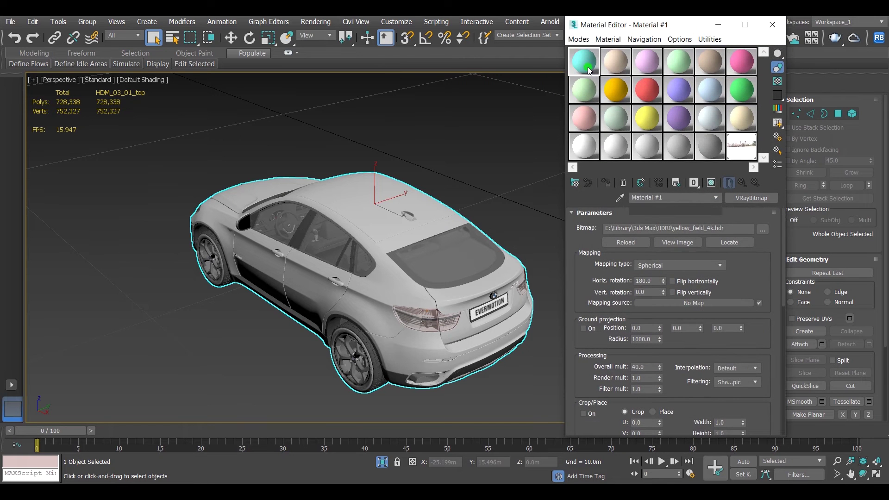
left_click(619, 197)
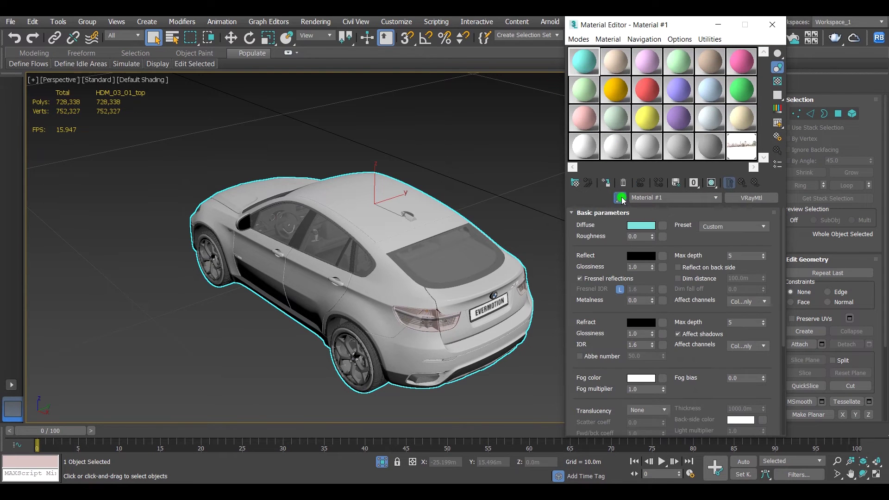
left_click(394, 221)
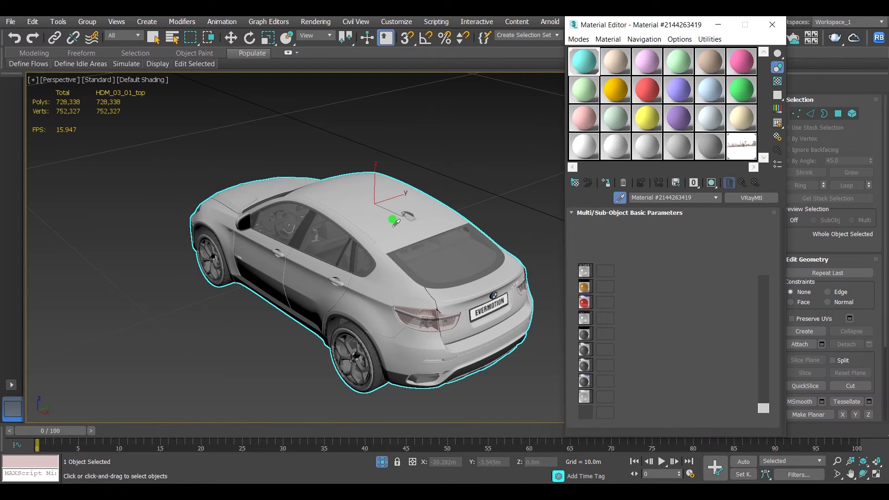
double_click(689, 197)
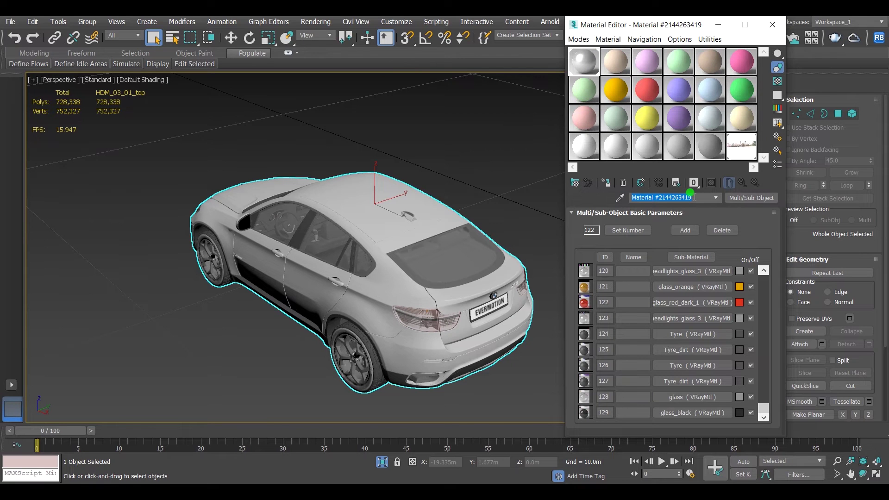
type("car")
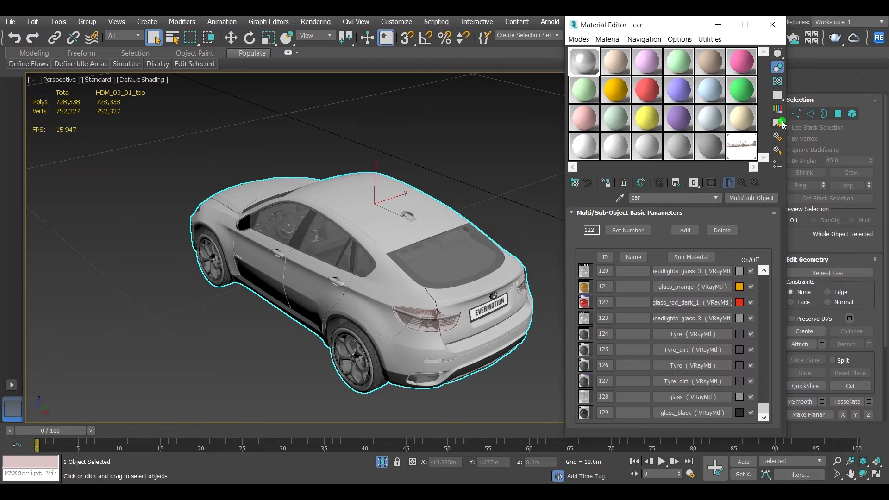
Step: Close the Material Editor and rename the car object to 'car1'
left_click(775, 25)
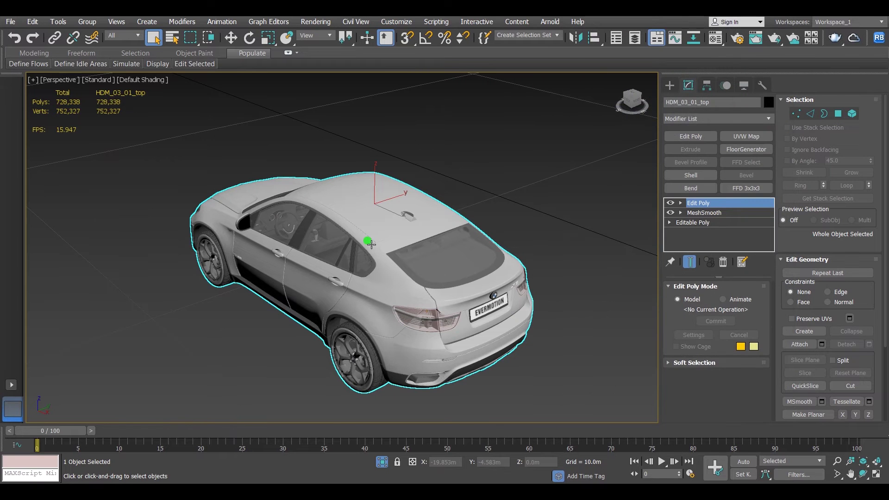
left_click(711, 101)
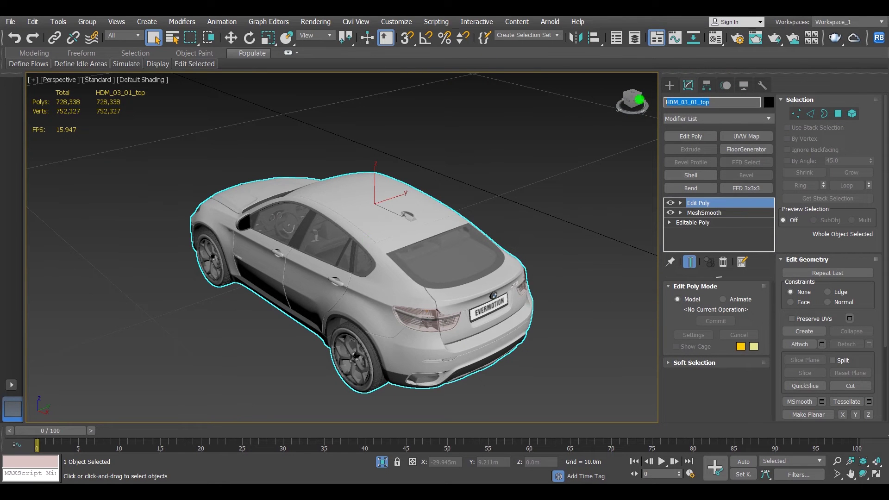
type("ca")
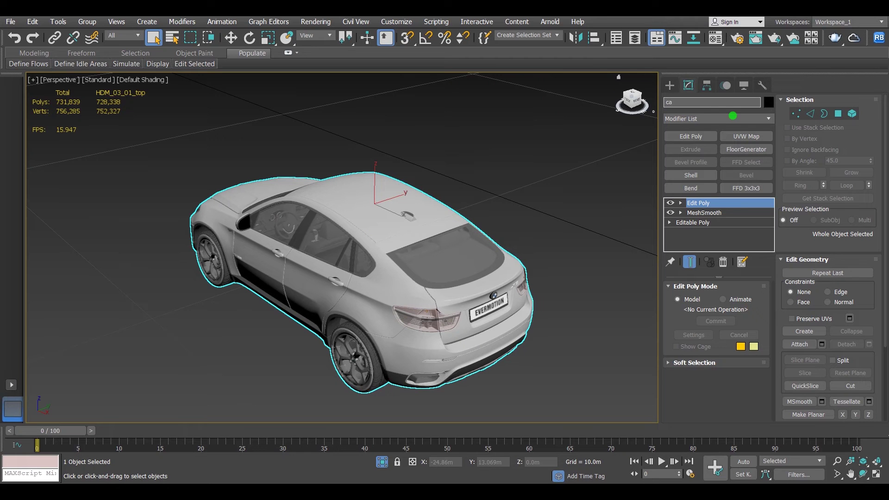
type("r1")
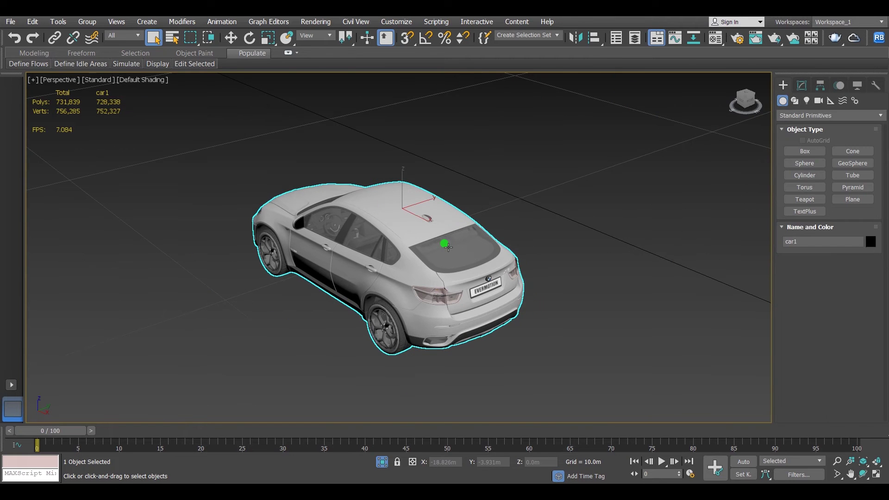
Step: Exit isolation, open Group001, and isolate just the road together with car1
left_click(382, 462)
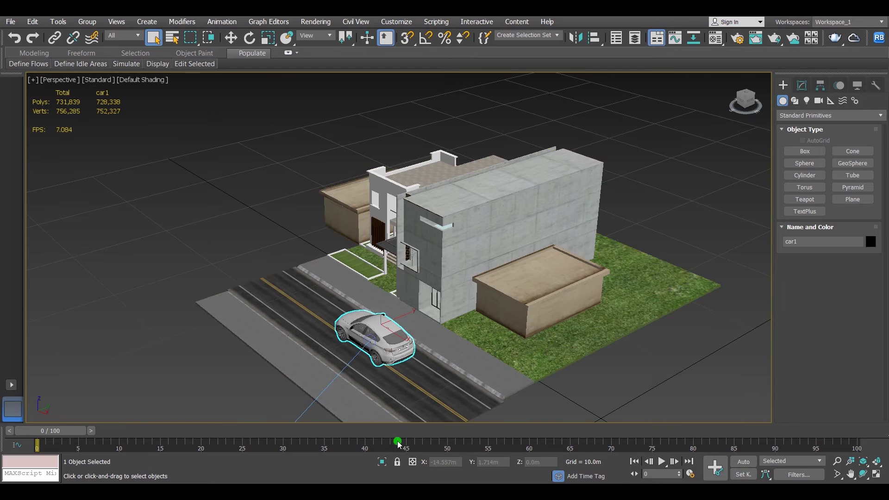
left_click(422, 384)
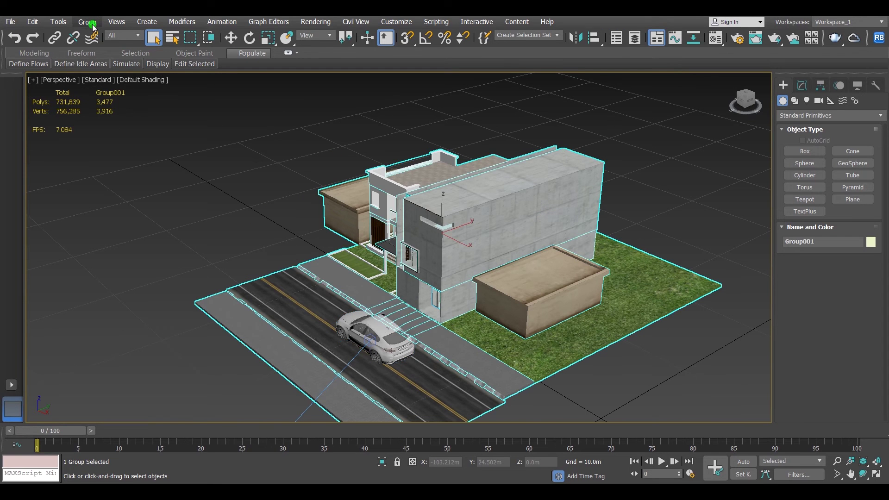
left_click(88, 21)
left_click(126, 65)
left_click(417, 377)
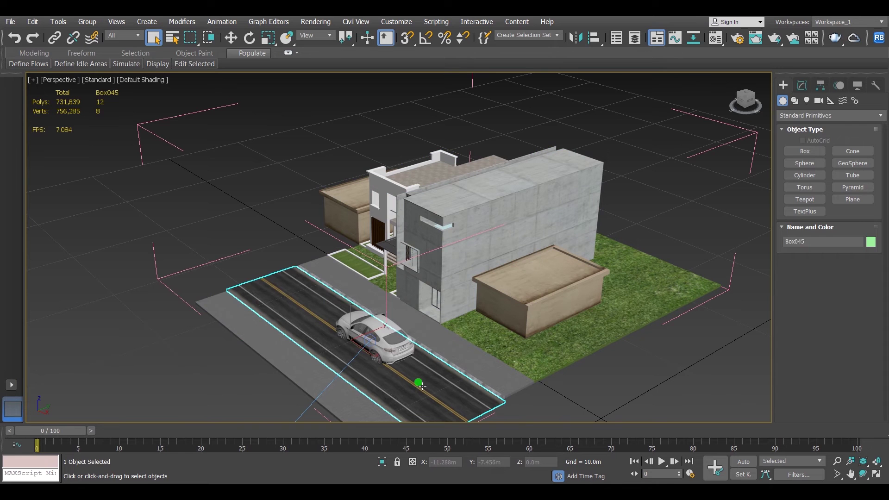
left_click(391, 345, "ctrl")
left_click(382, 461)
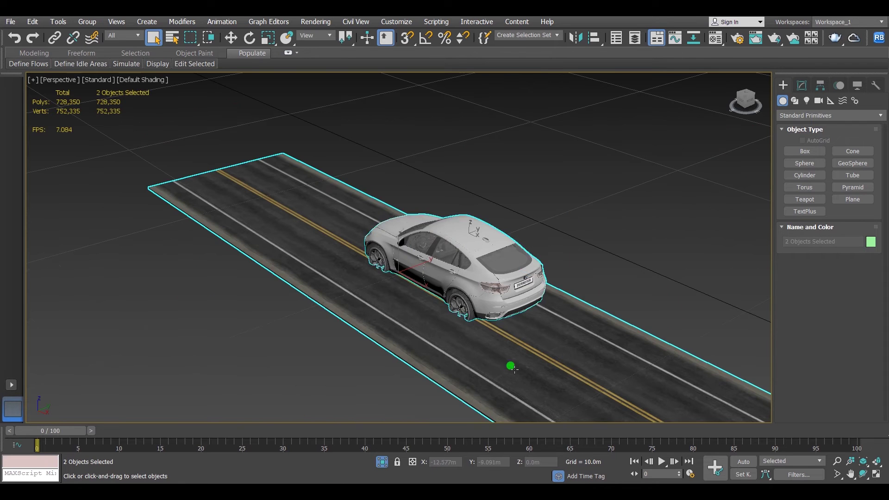
left_click(502, 337)
scroll(488, 256, "up", 3)
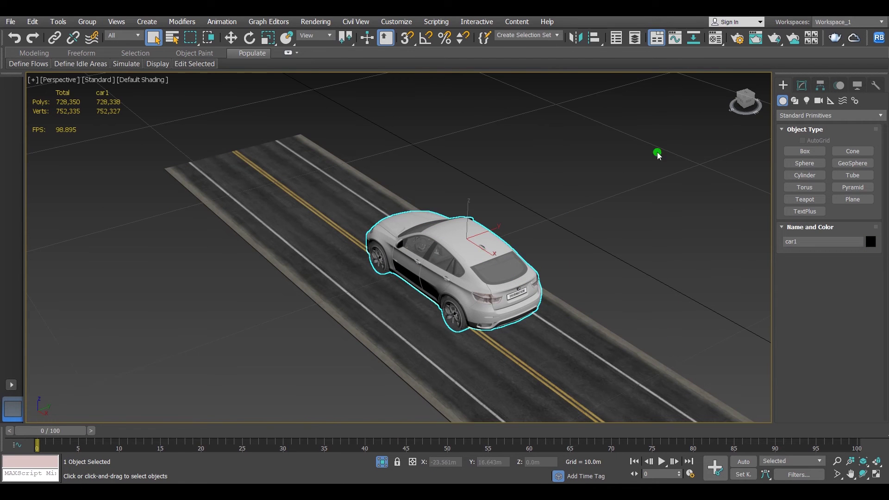
Step: Measure car1 and uniformly scale it down to about 4.962 × 2.228 × 1.729 m
left_click(875, 85)
left_click(846, 197)
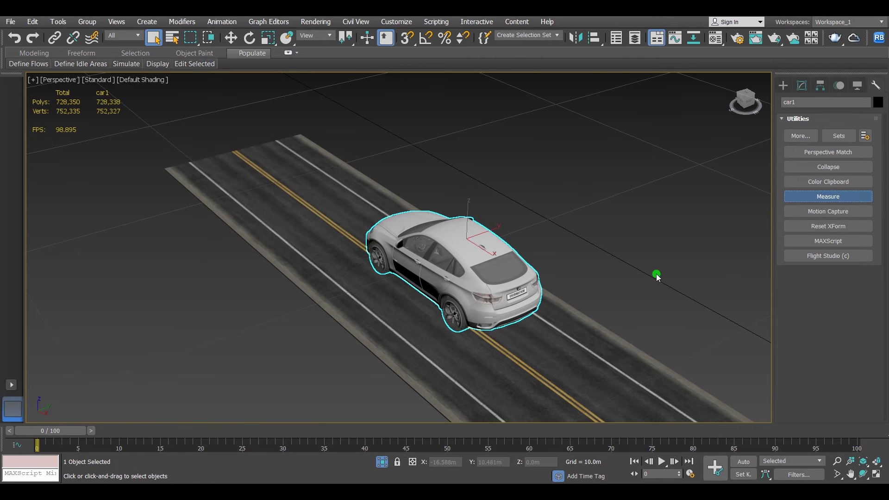
scroll(830, 332, "down", 3)
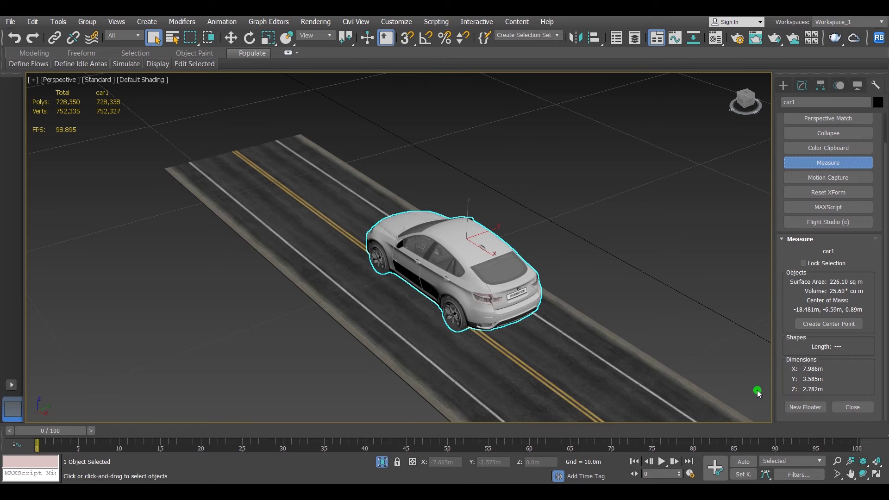
left_click(268, 38)
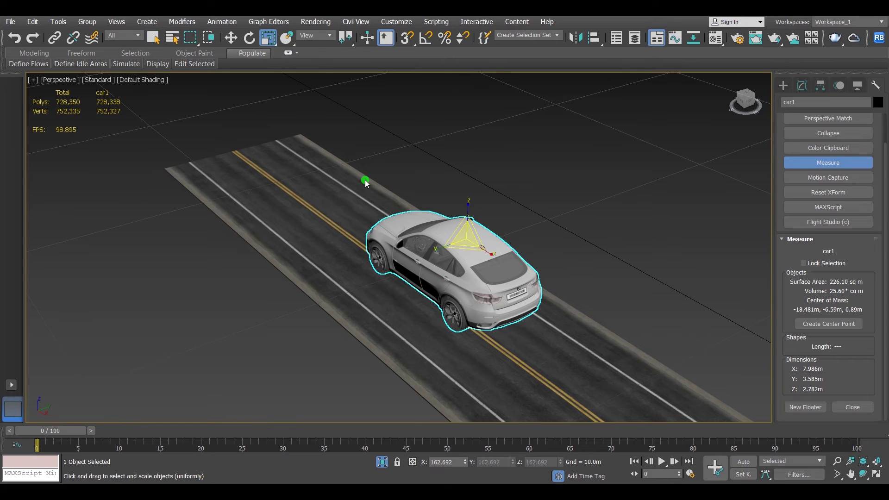
mouse_move(462, 234)
left_mouse_down()
mouse_move(466, 245)
mouse_move(468, 235)
left_mouse_up()
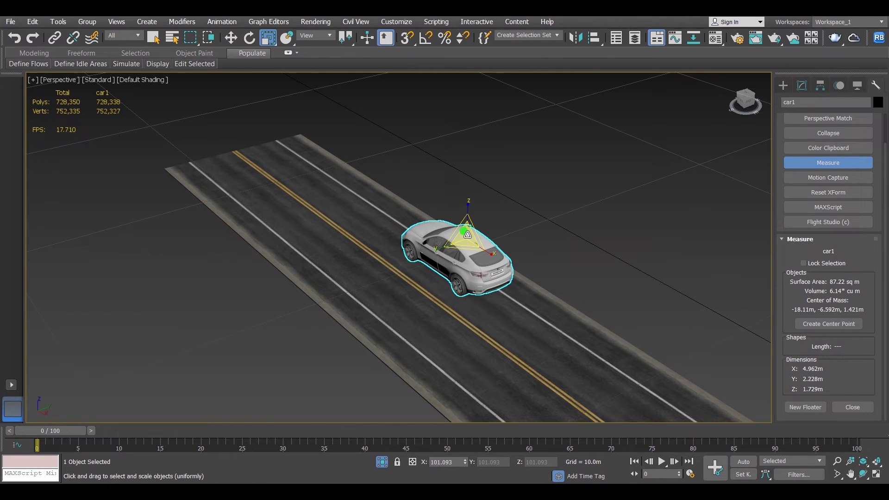
Step: Inspect car1 on the road from Top, Front and VRayCam001 views, toggling isolation off and on
key("t")
key("w")
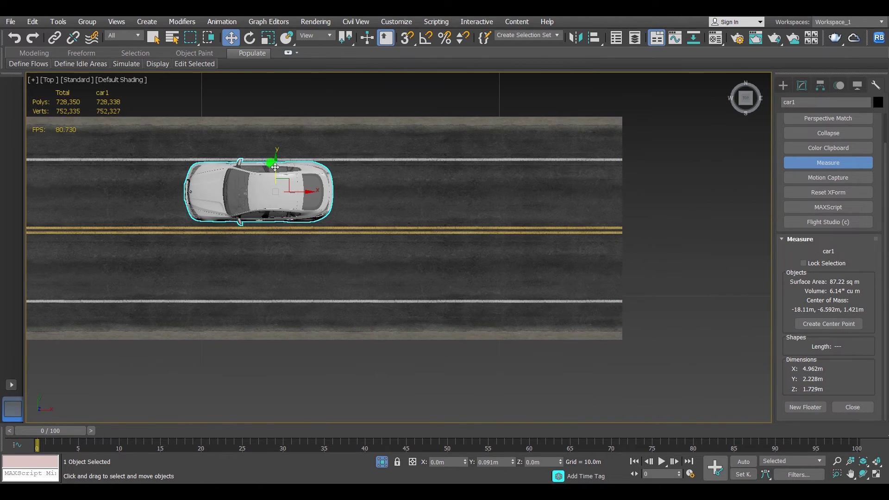
key("f")
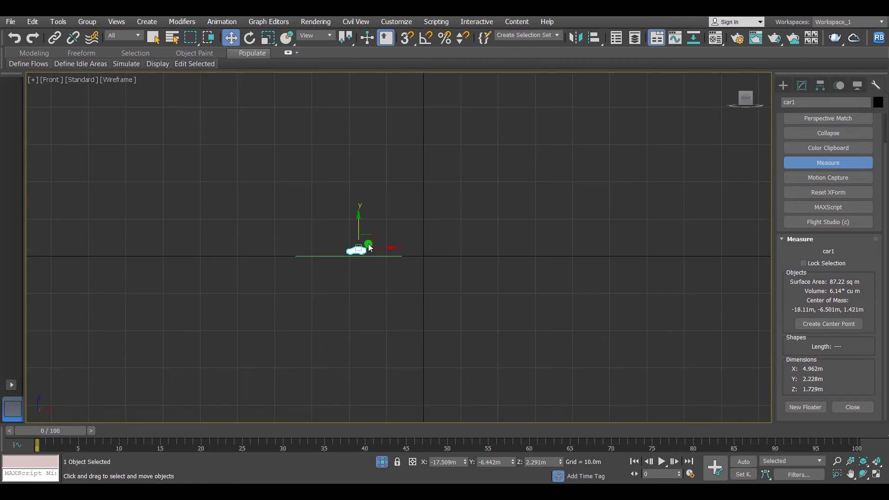
key("z")
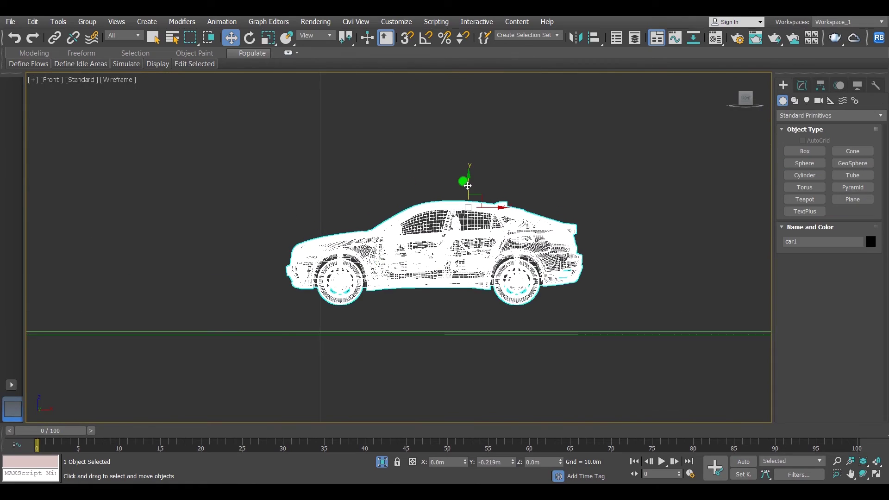
scroll(512, 302, "up", 5)
scroll(525, 376, "down", 6)
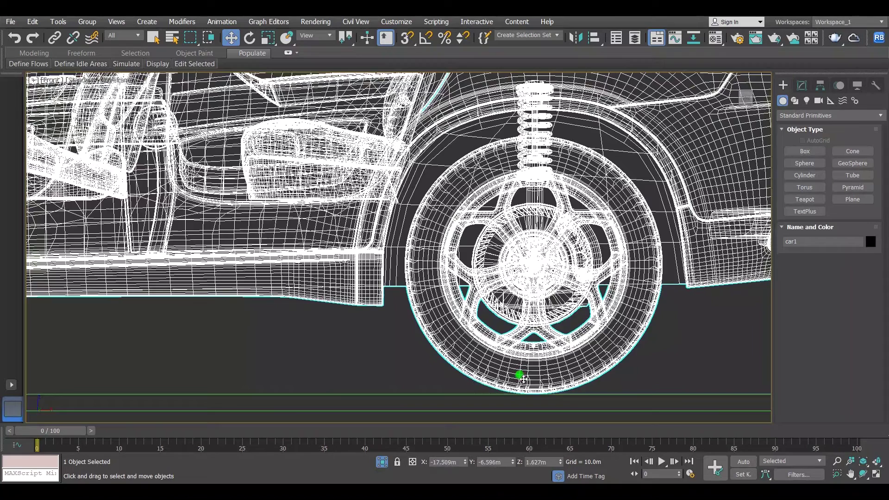
key("c")
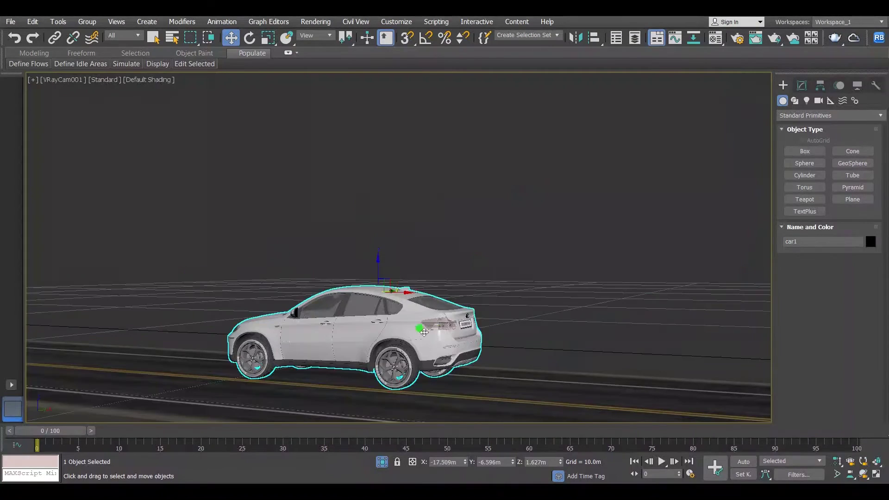
left_click(382, 463)
left_click(382, 463)
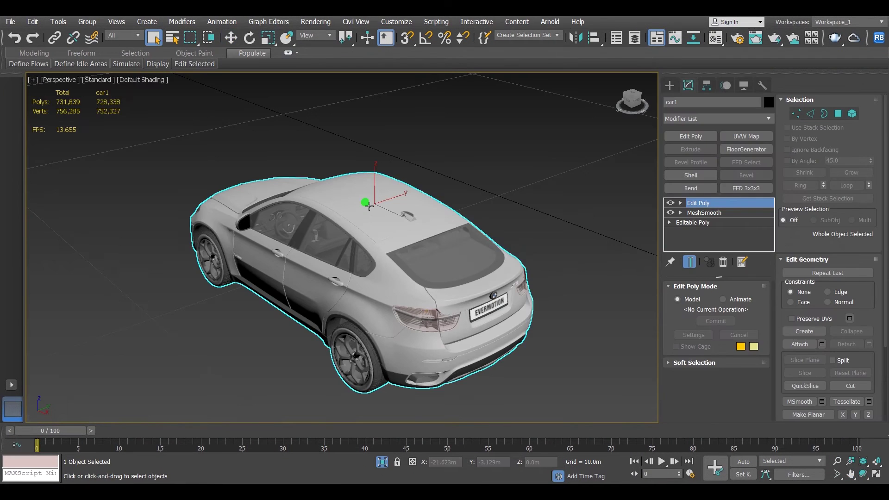
Step: Open the quad menu on car1, then dismiss it from the menu bar without choosing anything
right_click(366, 203)
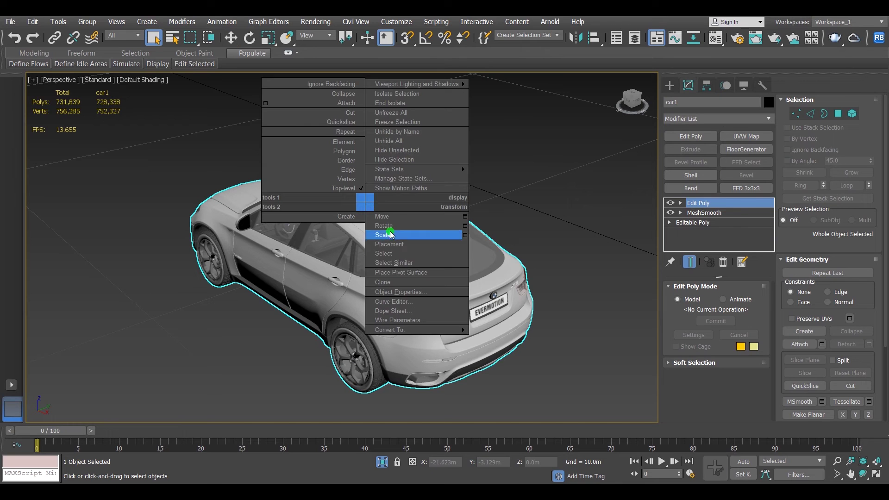
mouse_move(433, 330)
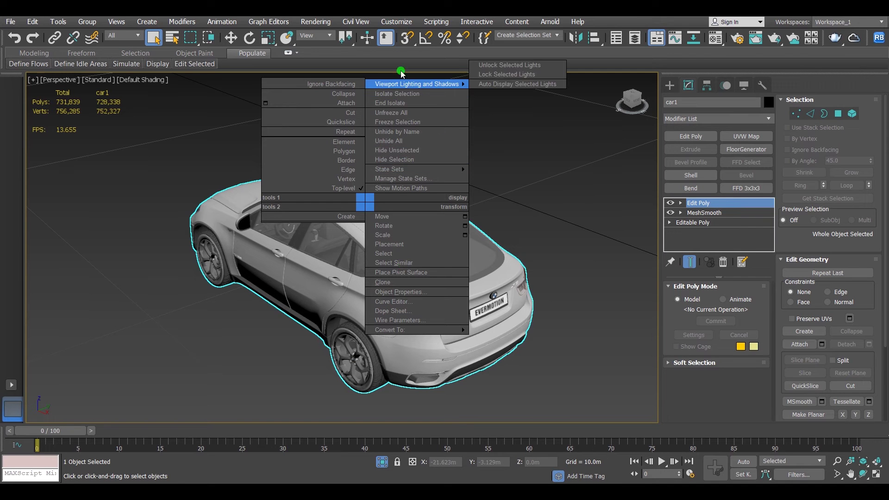
left_click(400, 23)
Step: Set MAX.vray as the initial tool-option defaults in the Custom UI and Defaults Switcher, effective after restart
left_click(402, 22)
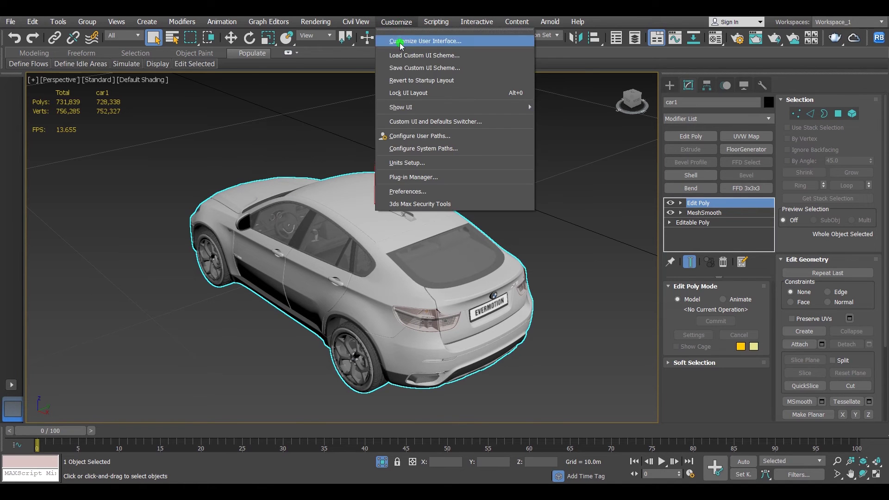
left_click(477, 124)
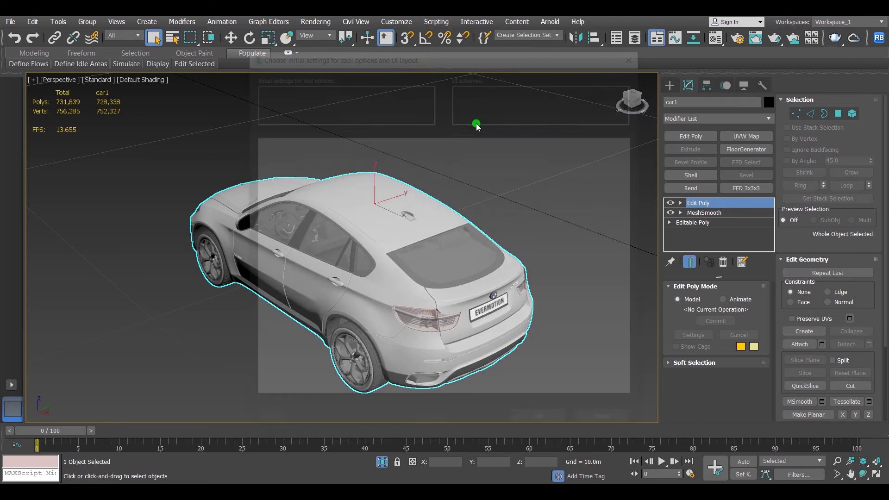
left_click(262, 115)
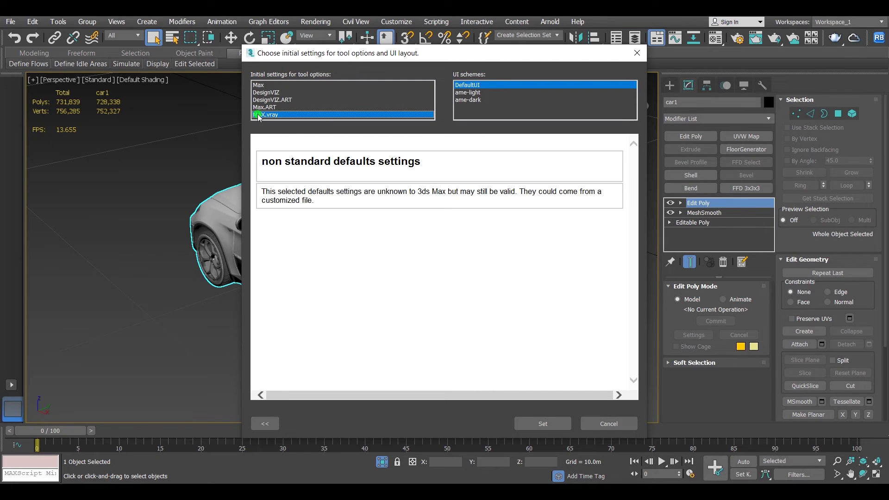
left_click(544, 423)
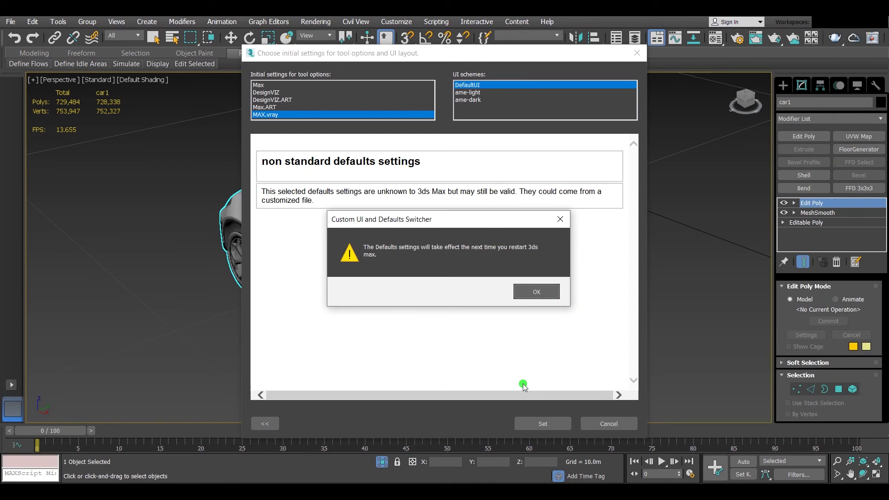
left_click(532, 292)
scroll(628, 230, "down", 3)
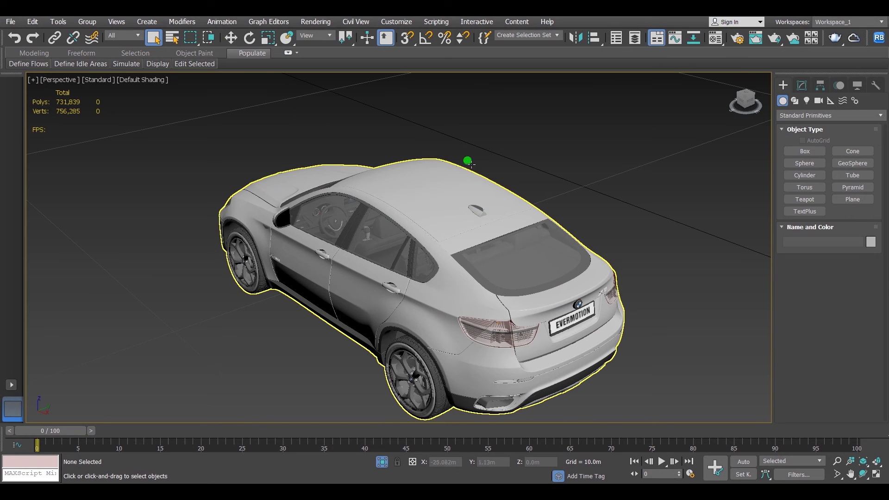
Step: Run registervraymenus() in the MAXScript Listener to register the V-Ray menus
left_click(434, 22)
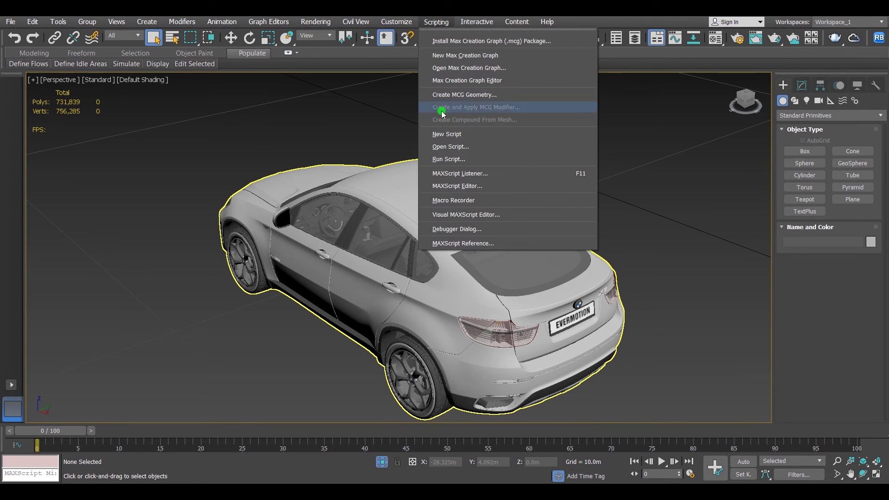
left_click(485, 173)
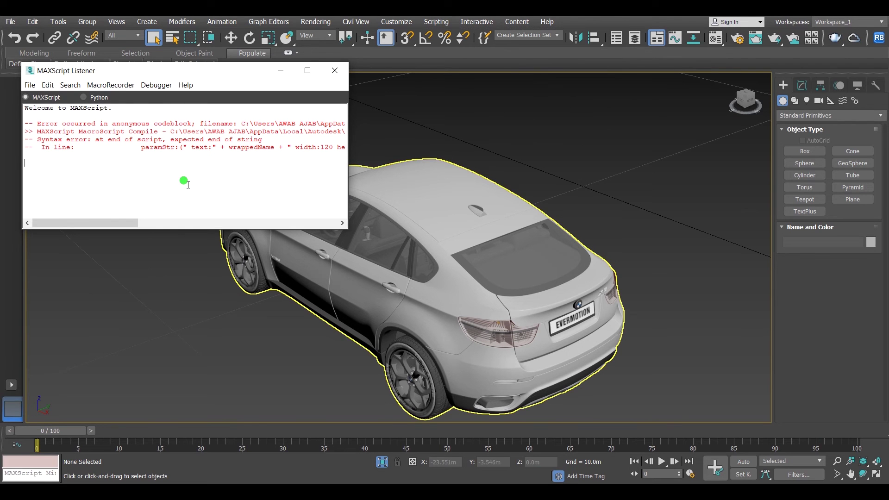
type("registervraymenus")
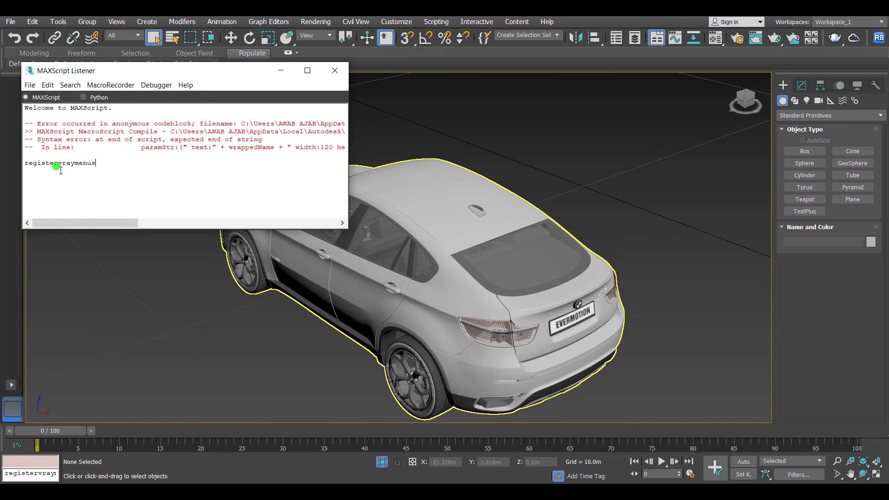
type("()")
key("Return")
left_click(49, 173)
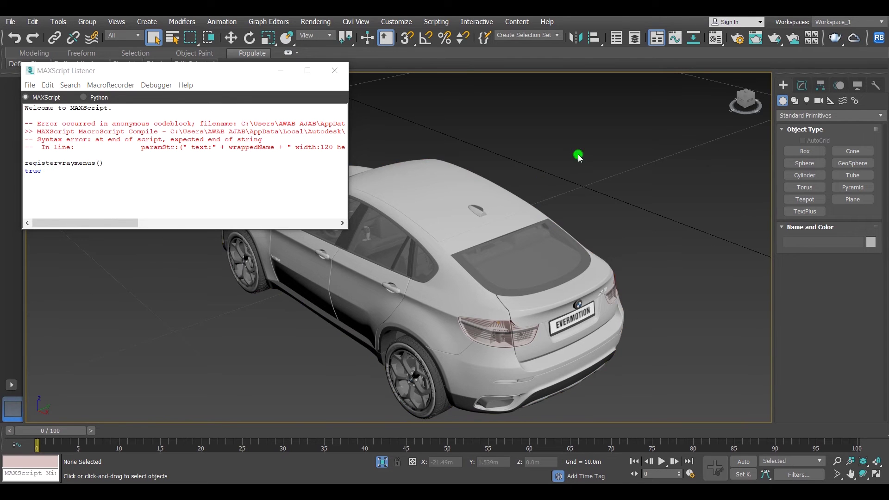
Step: Confirm the viewport context menu now lists V-Ray entries, then close the Listener
right_click(698, 150)
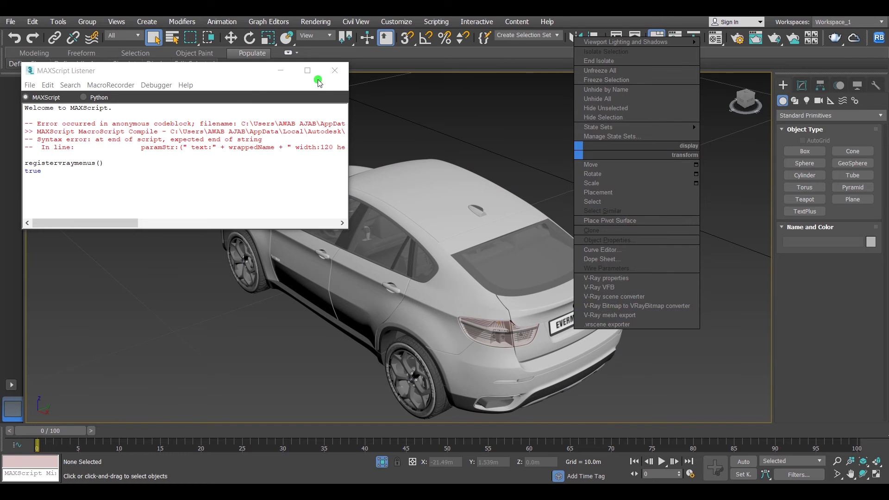
left_click(330, 75)
left_click(335, 70)
left_click(23, 474)
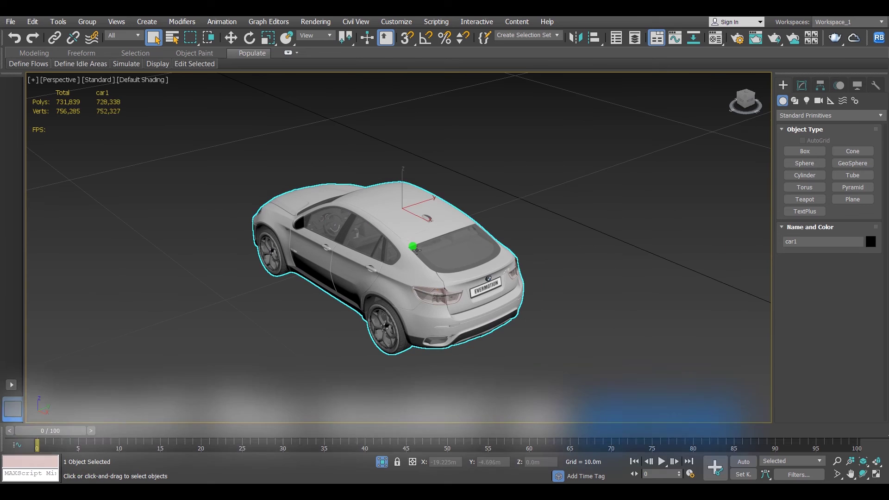
Step: Set up a V-Ray mesh export of car1 to Desktop\V-Ray Proxy with max preview faces 5000
right_click(374, 212)
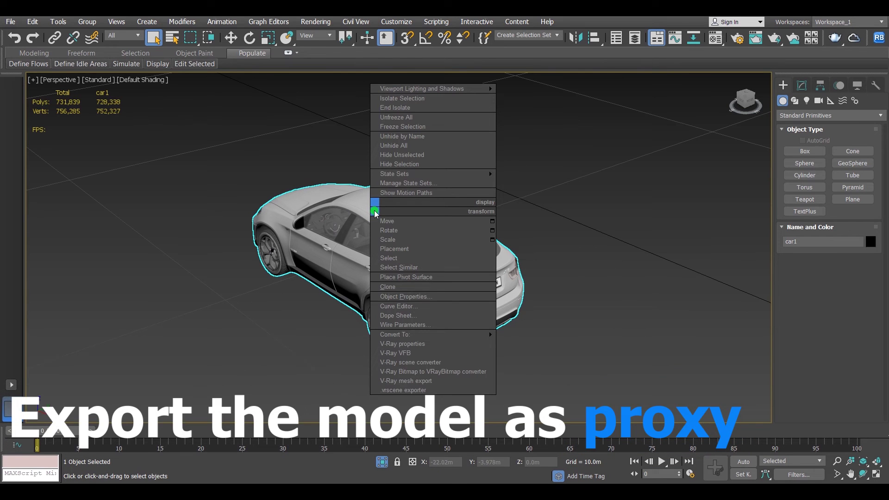
left_click(429, 380)
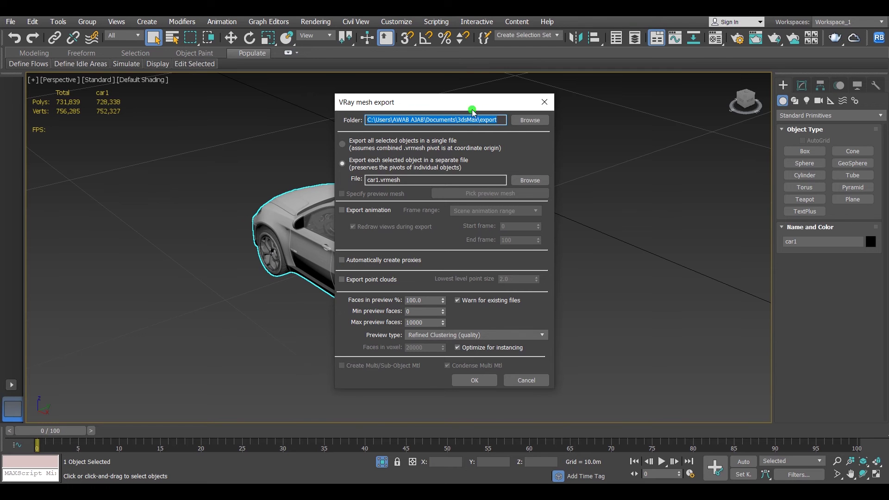
left_click(536, 121)
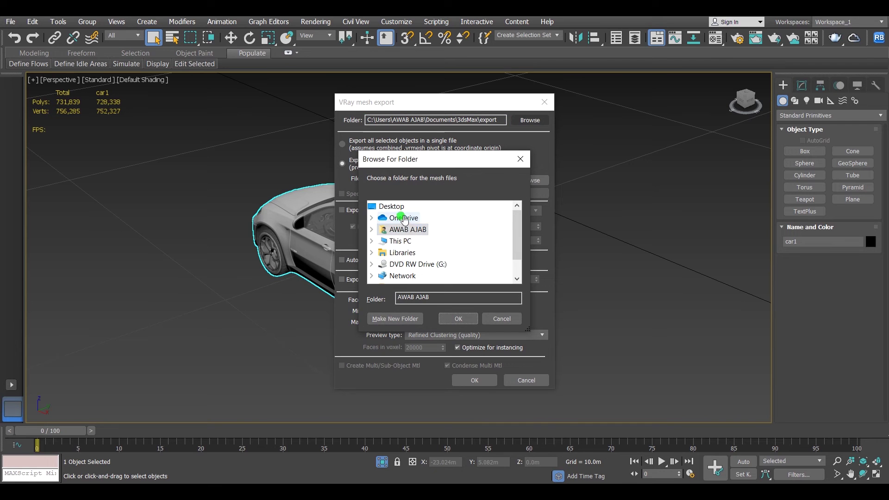
scroll(398, 231, "down", 1)
left_click(403, 276)
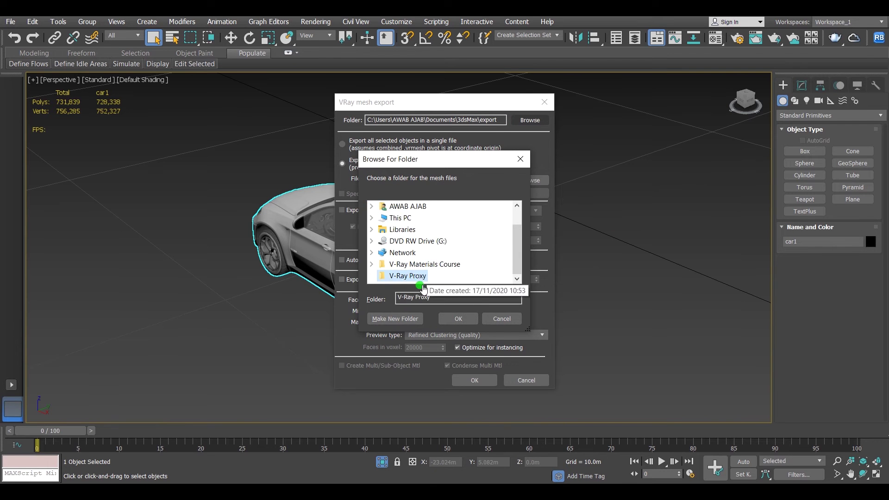
left_click(459, 318)
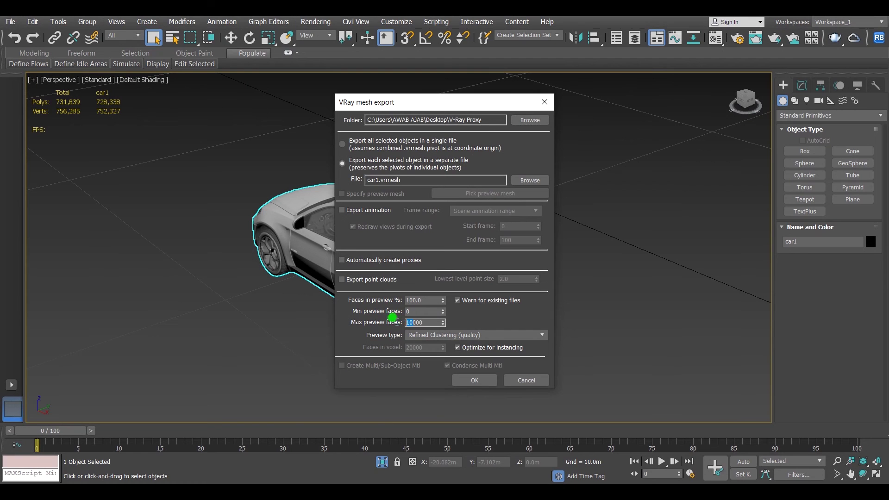
type("5000")
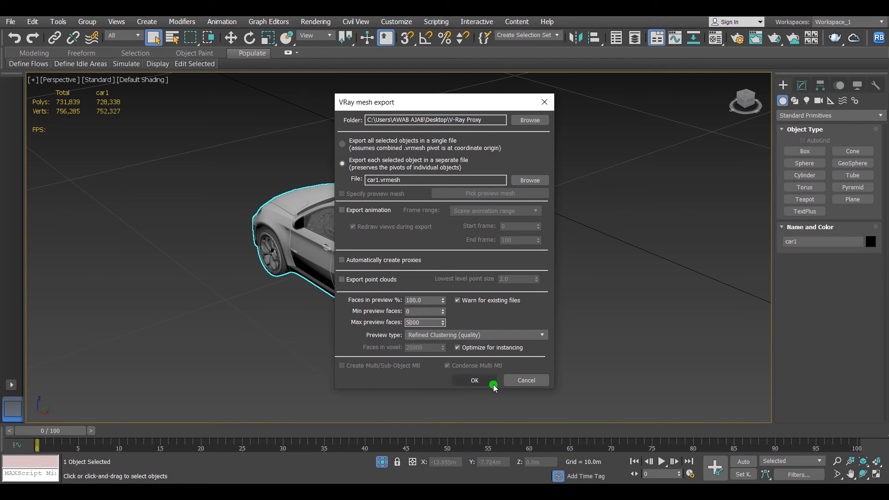
Step: Export car1.vrmesh, then begin a VRayProxy from the Create panel's VRay category
left_click(472, 380)
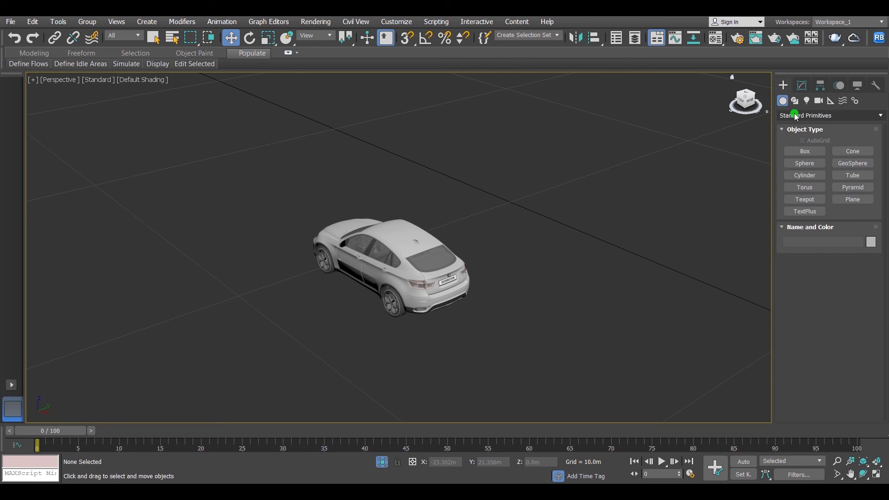
left_click(808, 115)
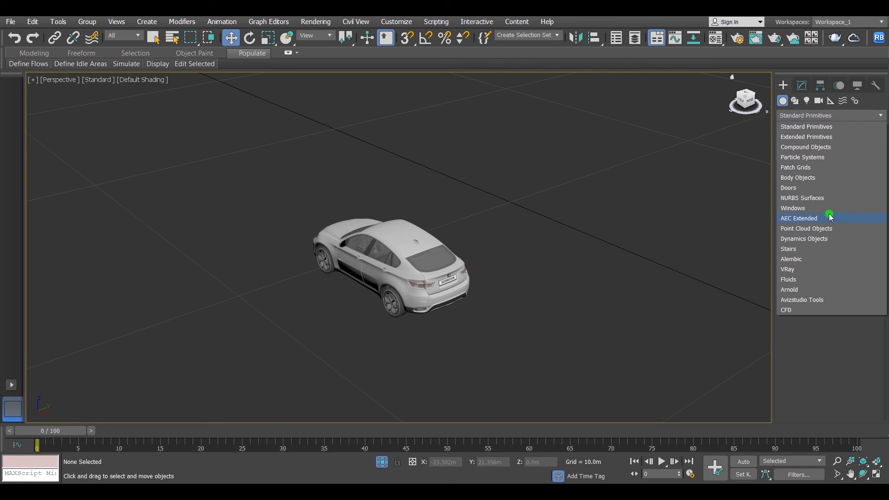
left_click(802, 270)
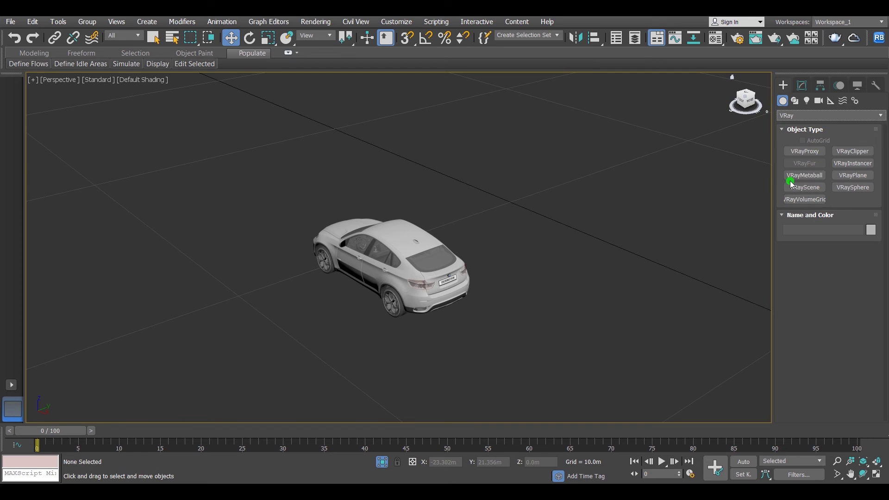
left_click(806, 153)
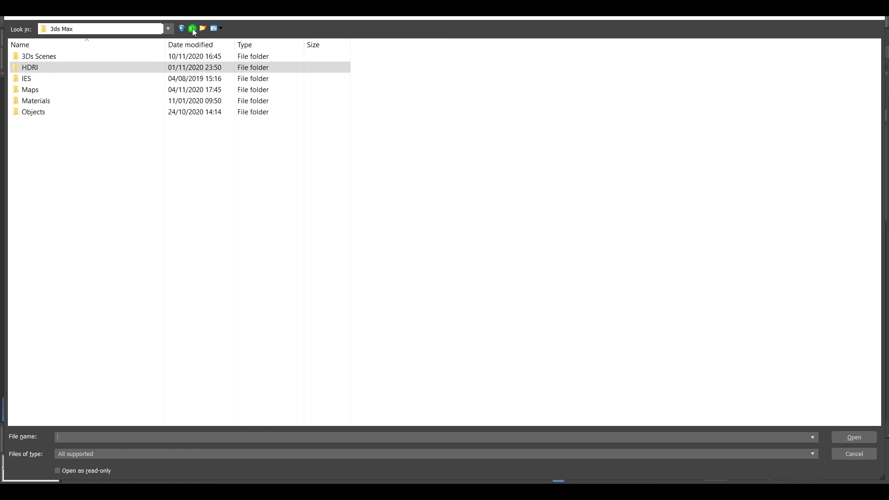
Step: Go into the Desktop's V-Ray Proxy folder to pick car1.vrmesh
left_click(192, 28)
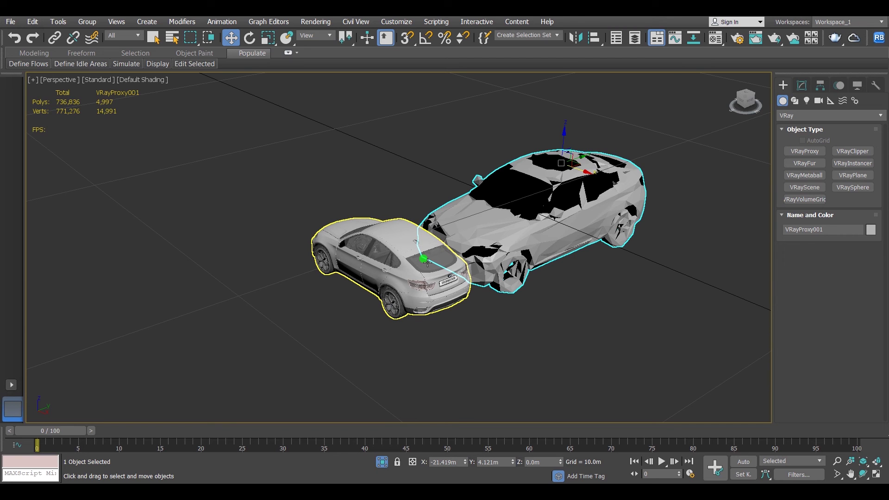
Step: Delete the oversized proxy, check car1's dimensions, and apply Reset XForm to car1
key("Delete")
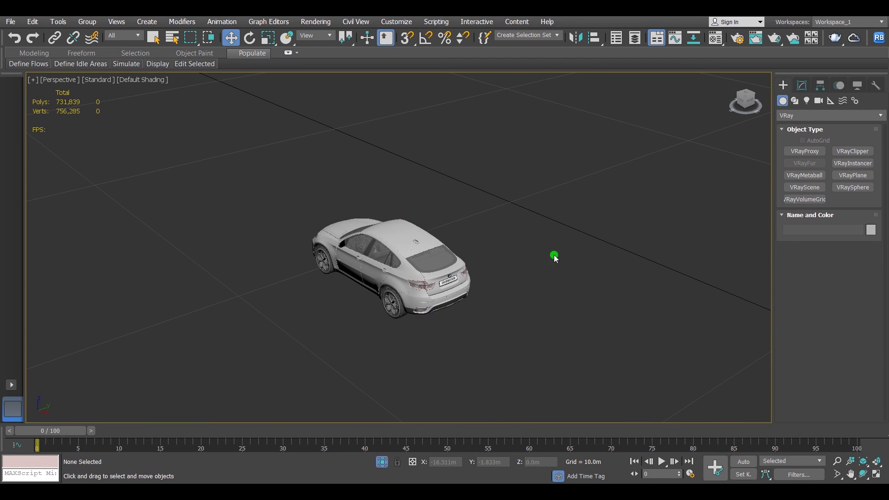
left_click(409, 246)
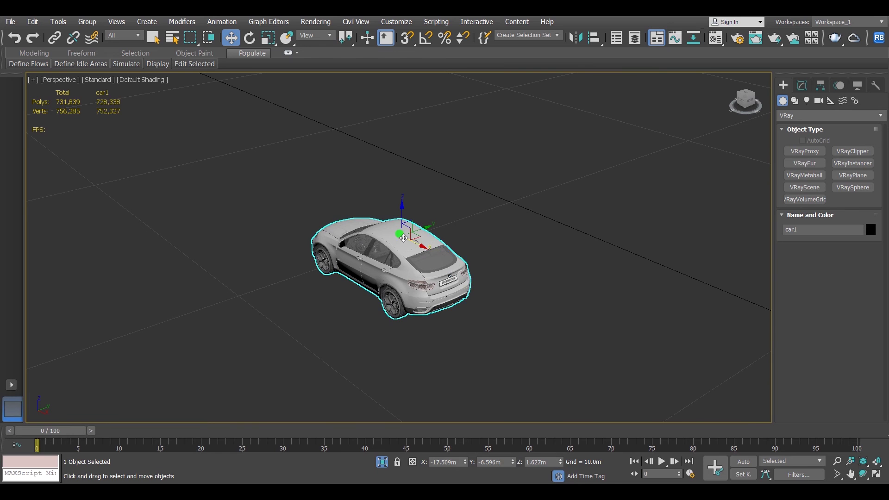
left_click(876, 85)
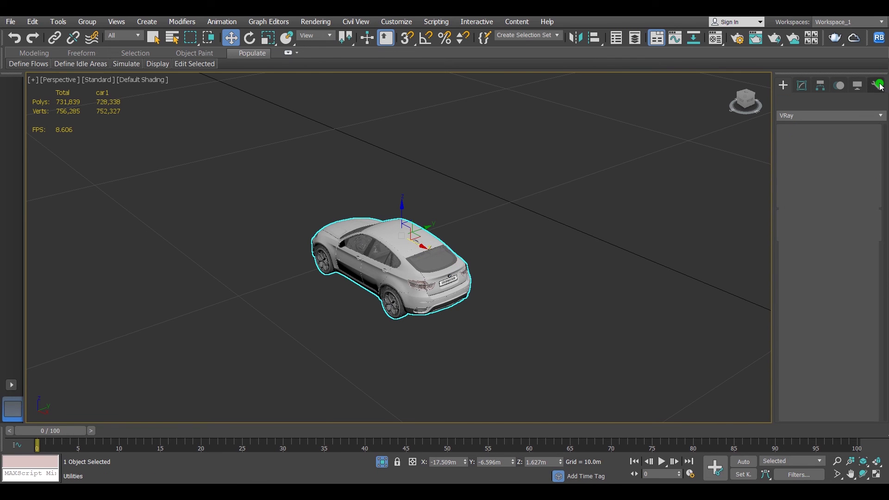
left_click(859, 197)
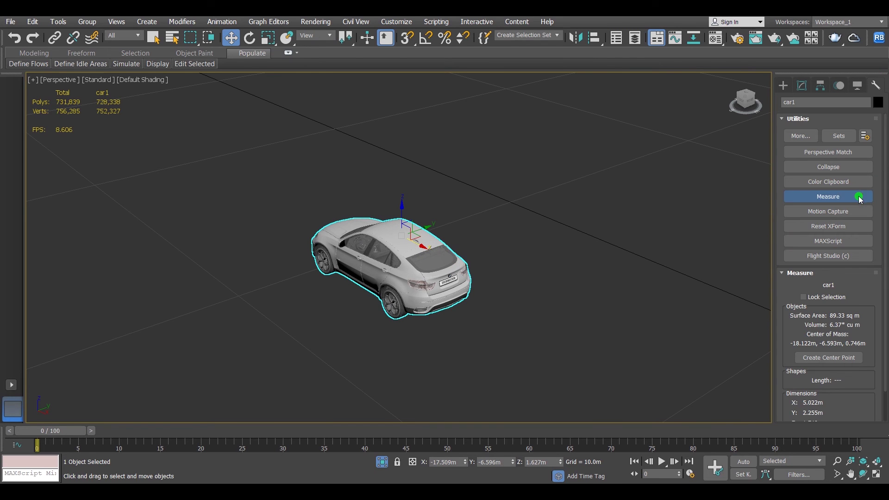
left_click(841, 227)
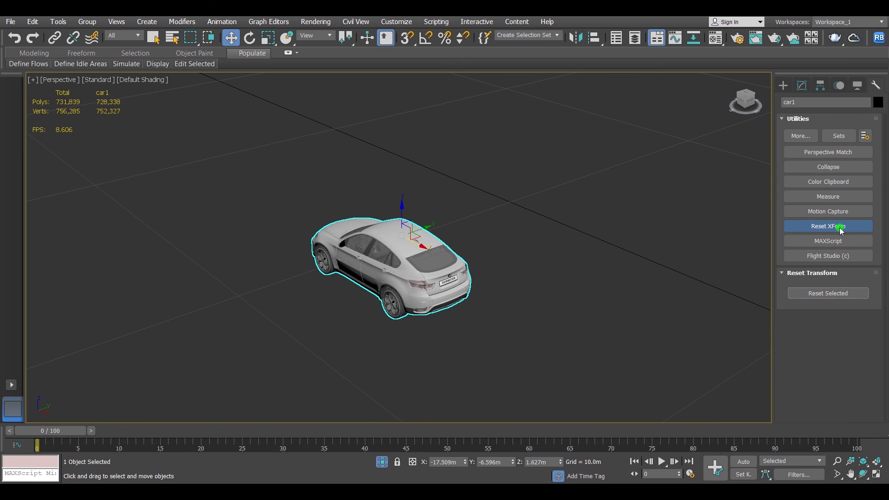
left_click(835, 295)
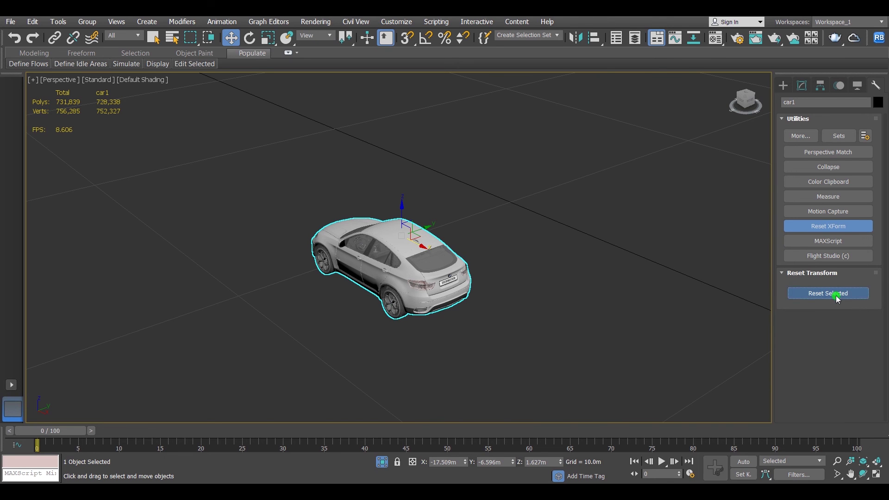
Step: Re-export car1 as a V-Ray mesh with 5000 preview faces, overwriting car1.vrmesh
right_click(390, 225)
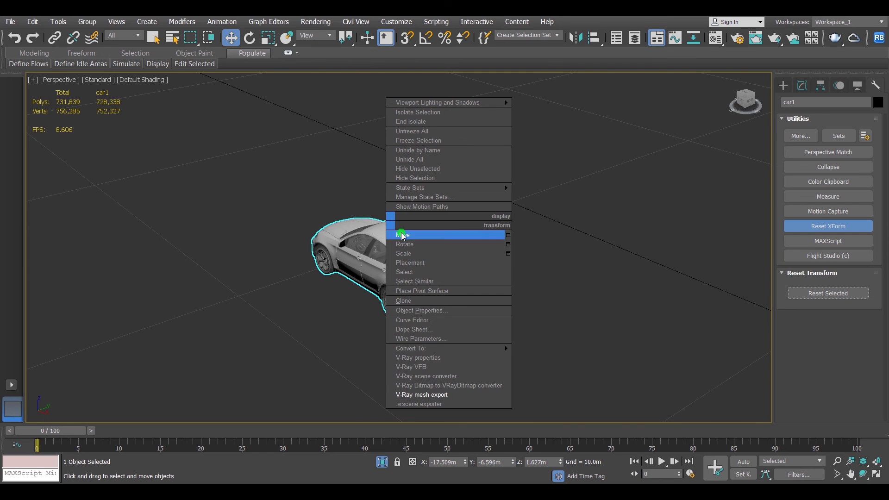
left_click(435, 394)
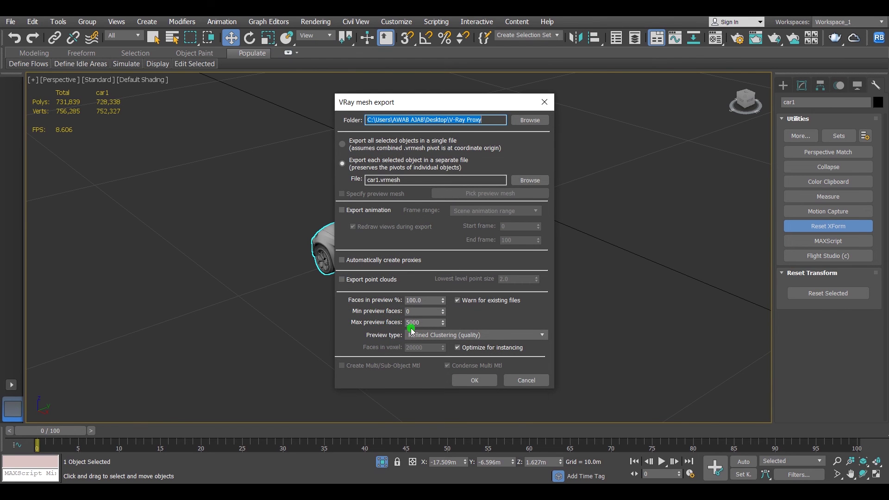
left_click(473, 381)
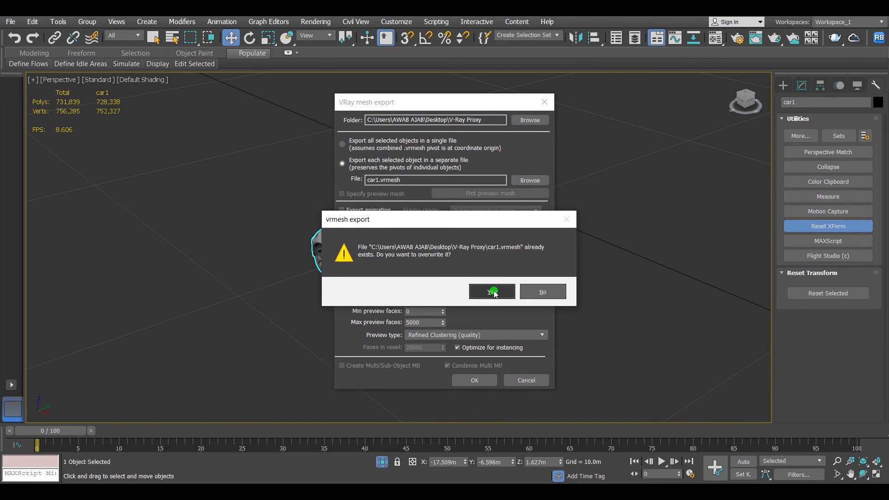
left_click(492, 292)
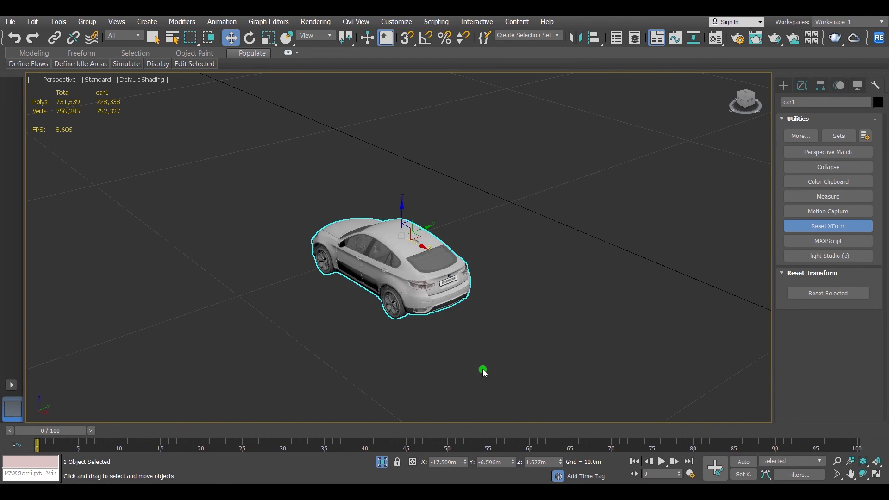
Step: Create a VRayProxy from car1.vrmesh using the VRay object category
left_click(783, 85)
left_click(806, 115)
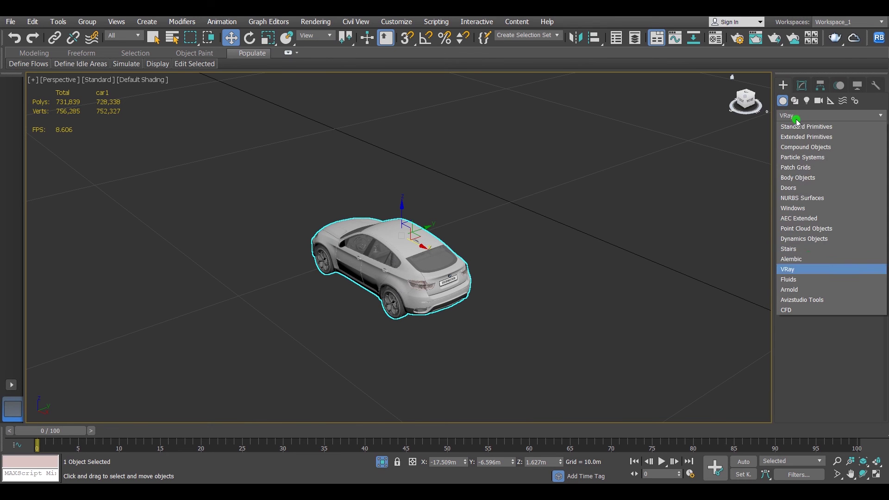
left_click(800, 271)
left_click(805, 151)
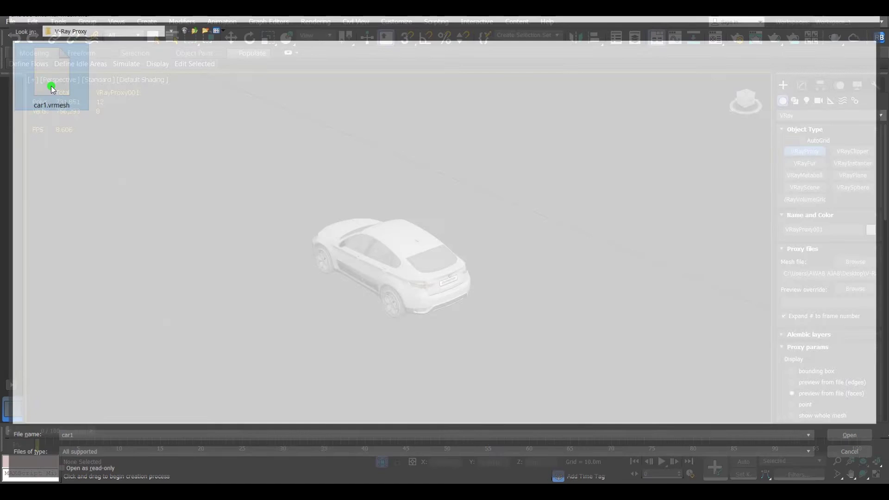
scroll(479, 226, "down", 5)
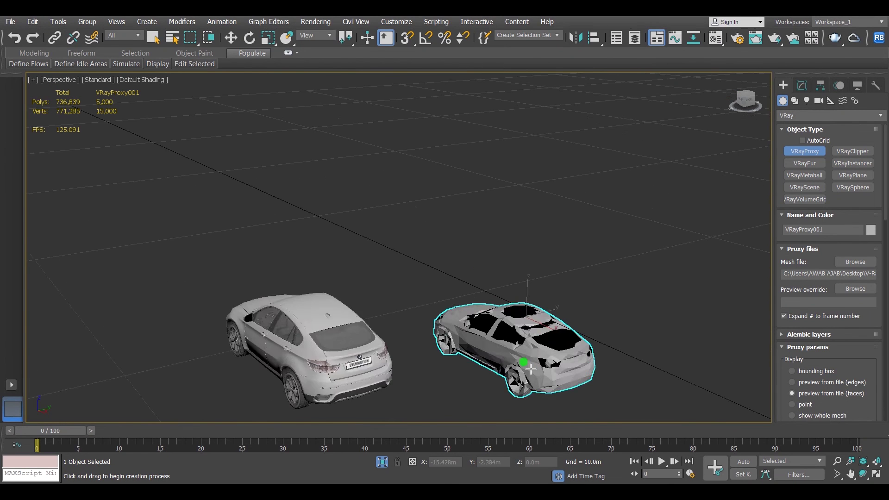
Step: In Top view, move the proxy along X beside car1 on the road, then view through the camera
key("t")
key("w")
left_click(382, 463)
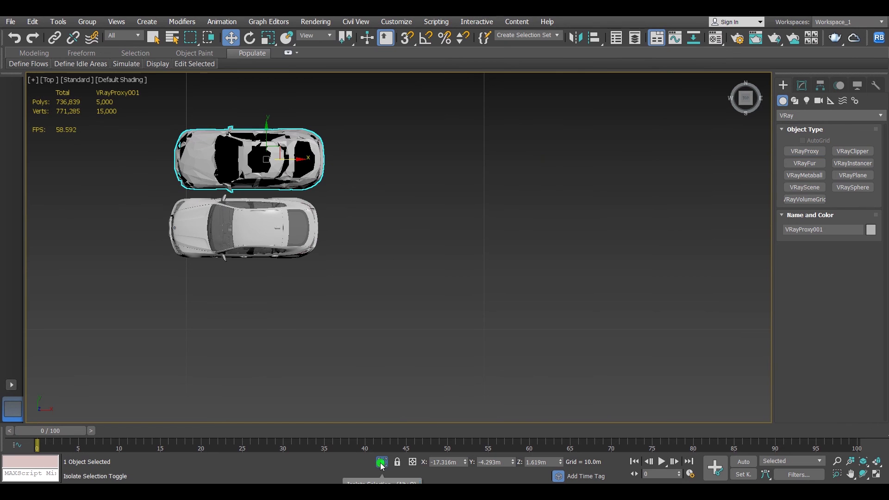
left_click(382, 463)
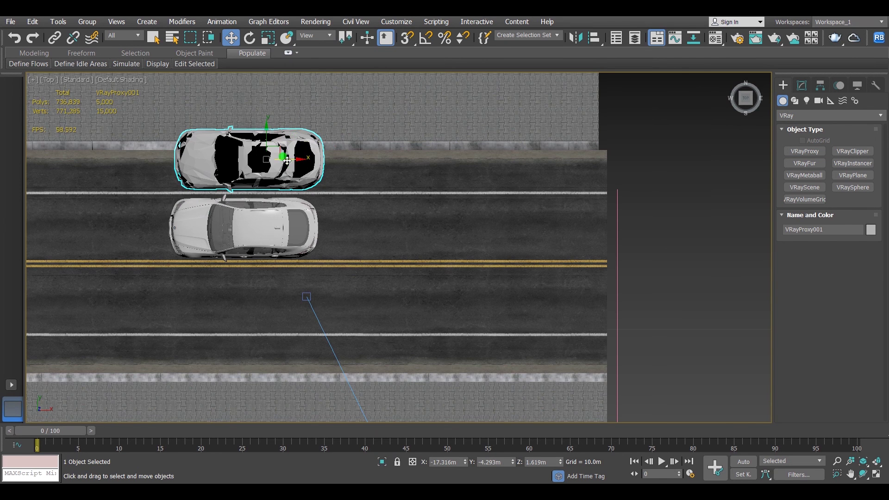
left_click_drag(299, 158, 441, 199)
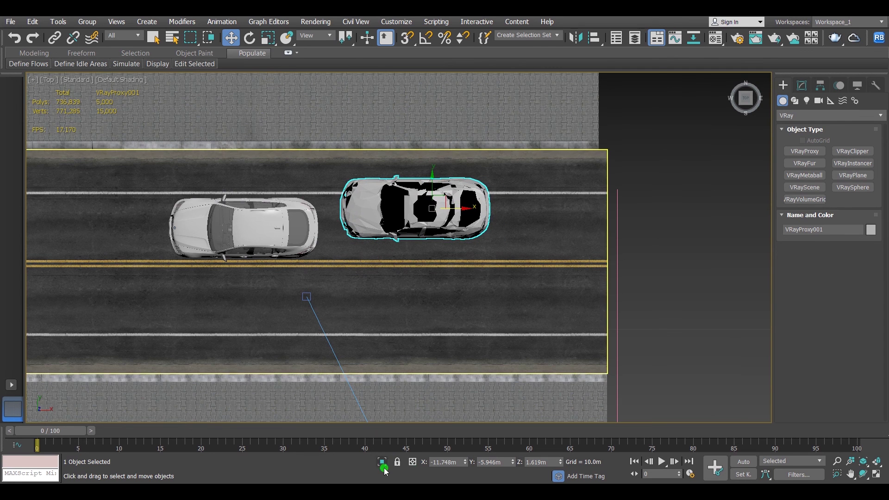
key("c")
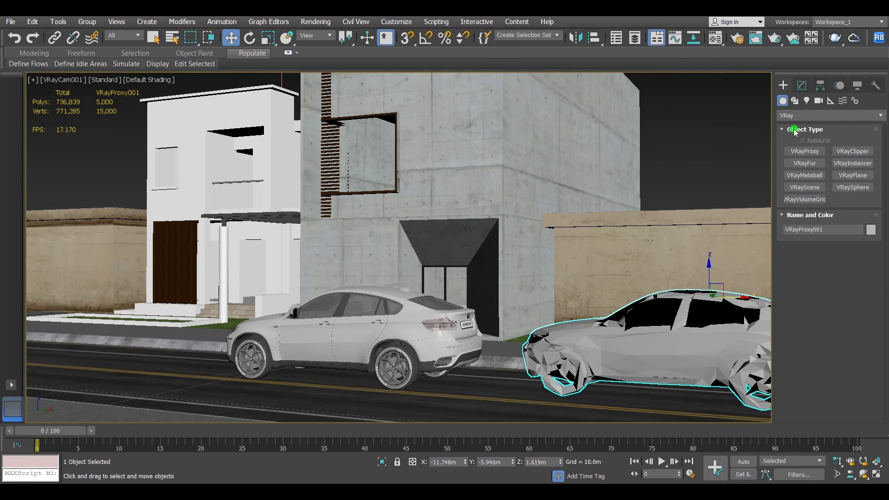
left_click(719, 39)
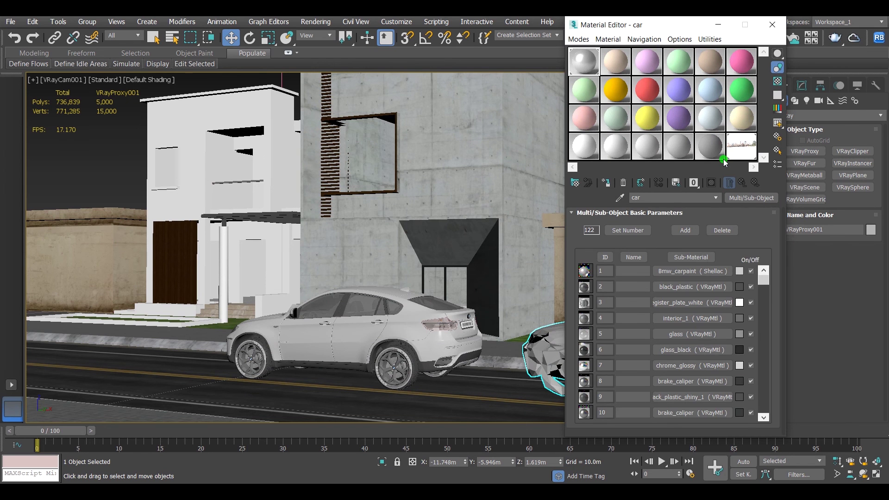
Step: Close the Material Editor and undo the accidental deletion of car1
left_click_drag(633, 23, 566, 61)
left_click(728, 61)
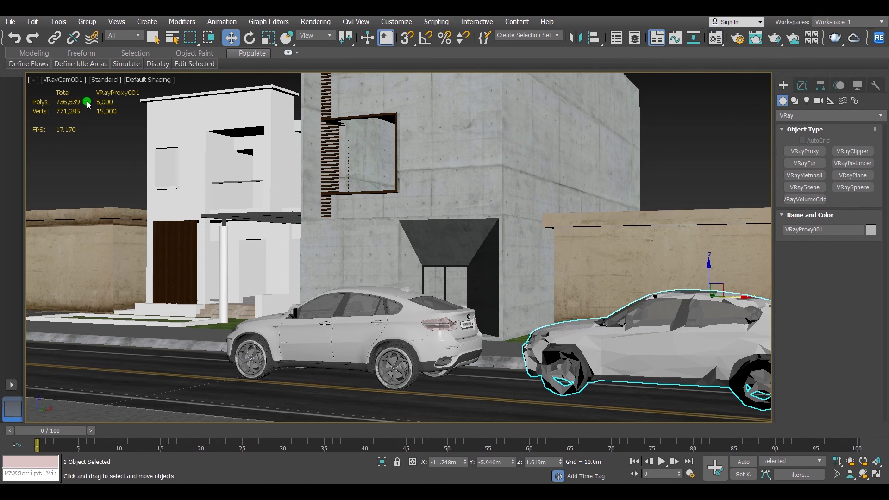
left_click(315, 326)
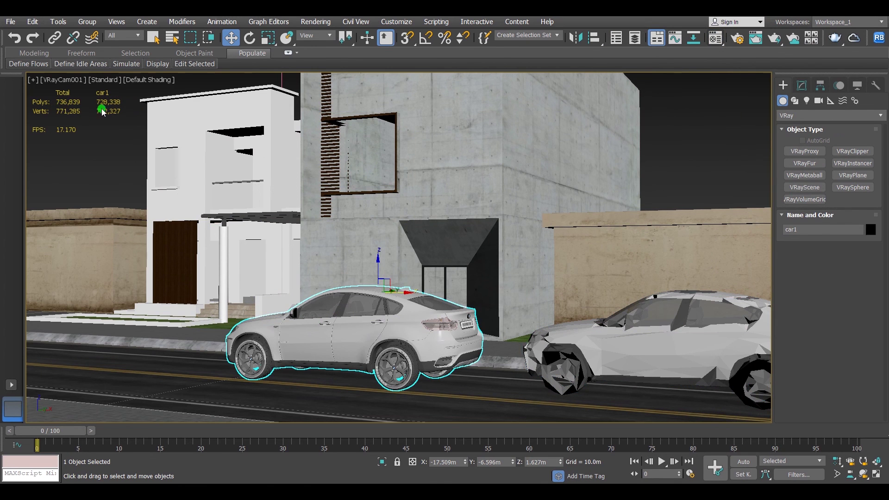
key("Delete")
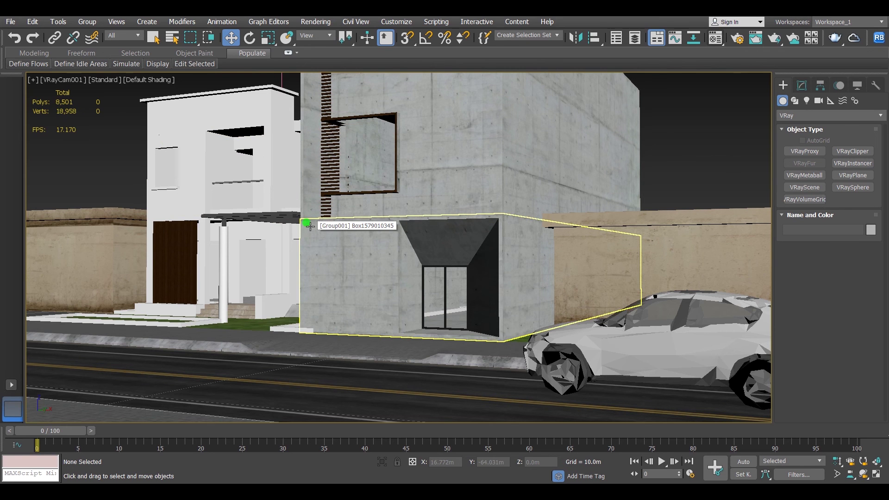
key("ctrl+z")
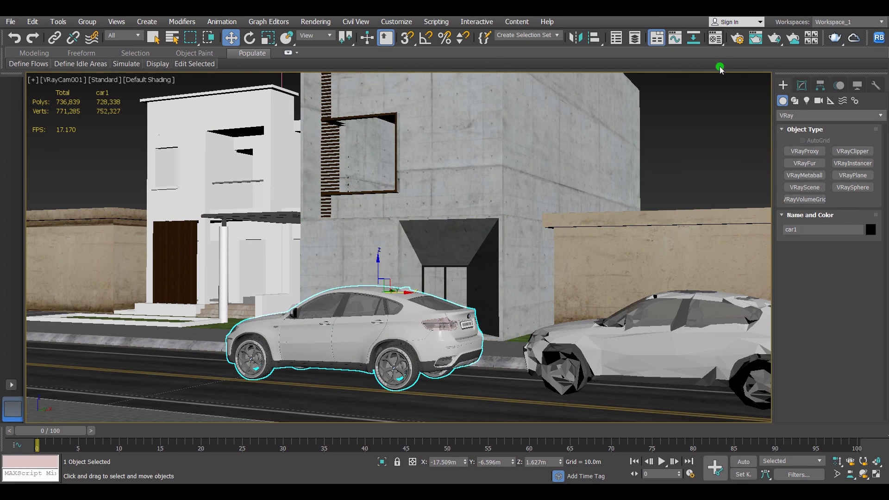
key("ctrl+z")
Step: Select both car1 and the proxy and slide them left along the road
key("ctrl+r")
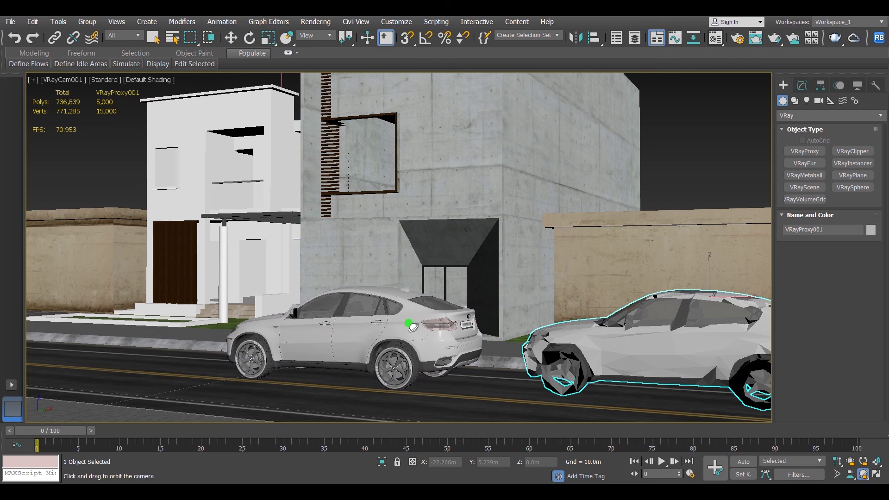
left_click(234, 42)
left_click(356, 325, "ctrl")
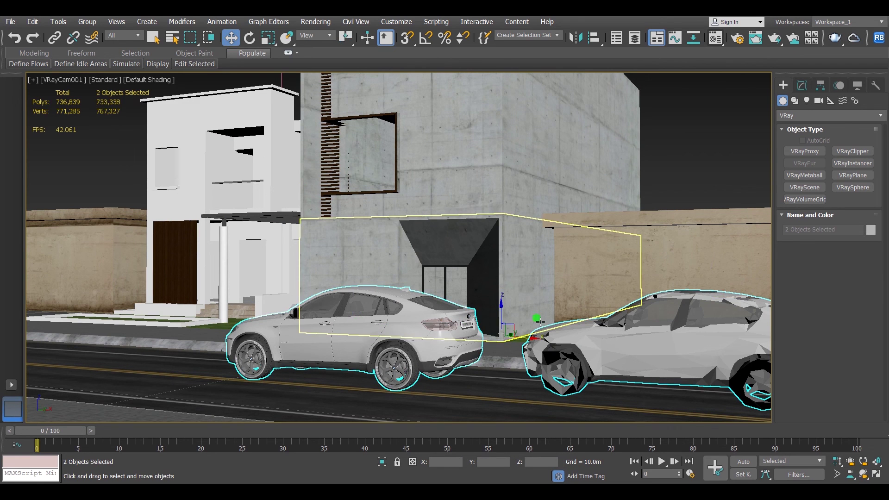
left_click_drag(539, 321, 455, 334)
Step: Open Render Setup, run a V-Ray test render of the camera view, and maximize the frame buffer
key("F10")
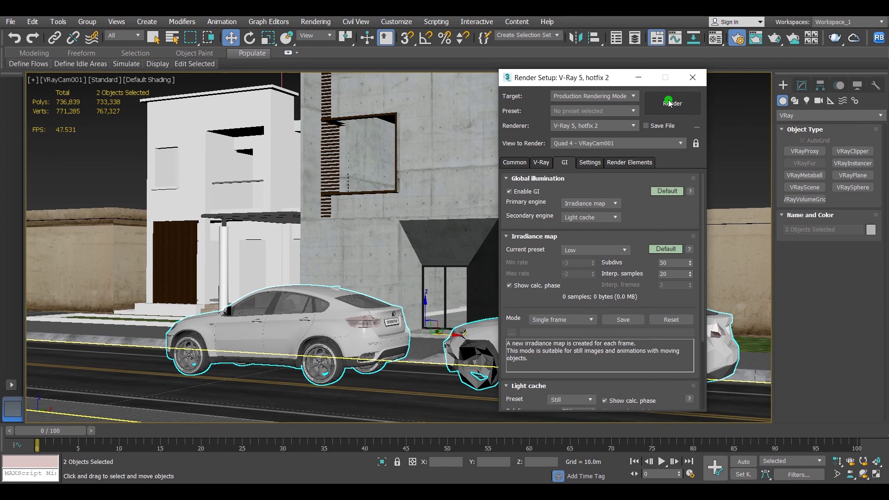
key("shift+q")
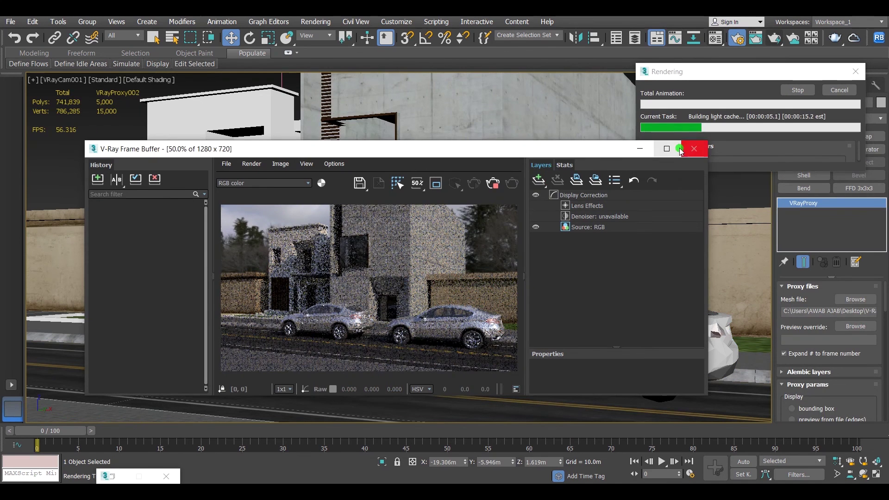
left_click(663, 145)
scroll(502, 283, "up", 2)
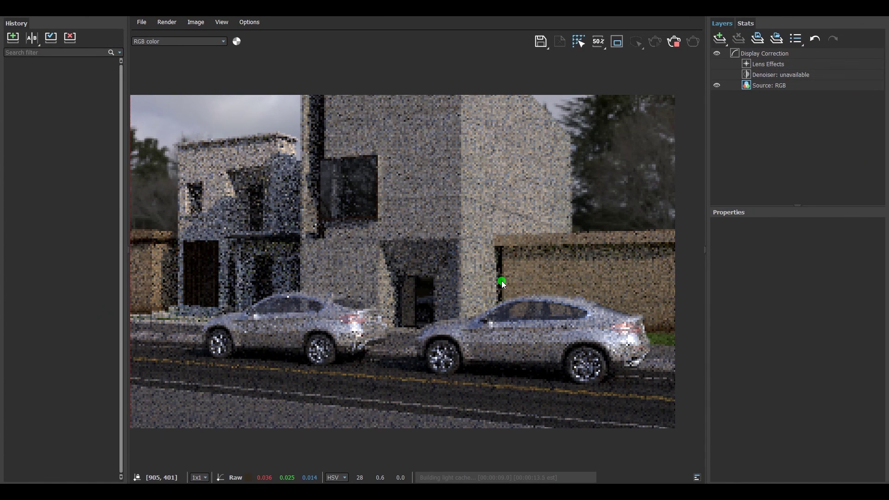